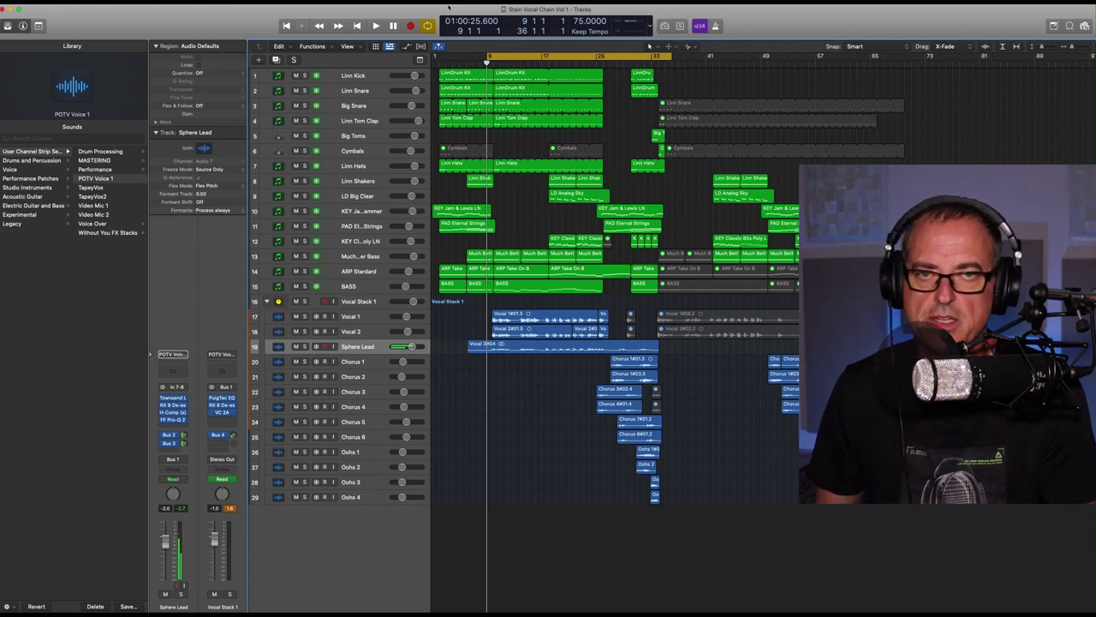
# Step: Play the song, open Townsend Labs Sphere on Sphere Lead, and A/B its LD-67 modelling, leaving it on
pyautogui.press('space')
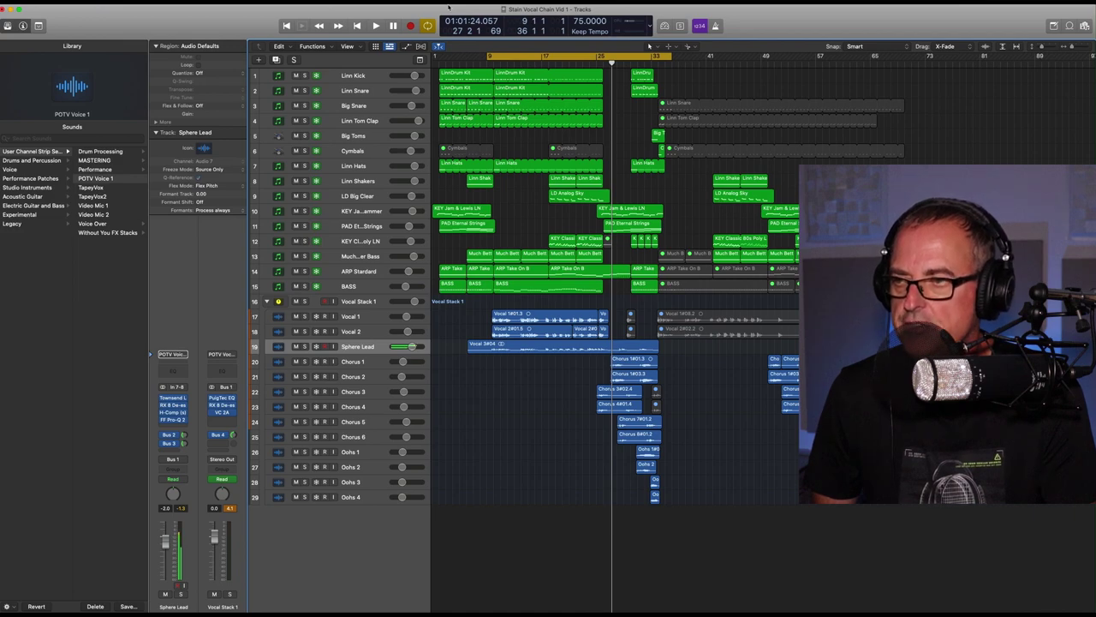
pyautogui.press('Return')
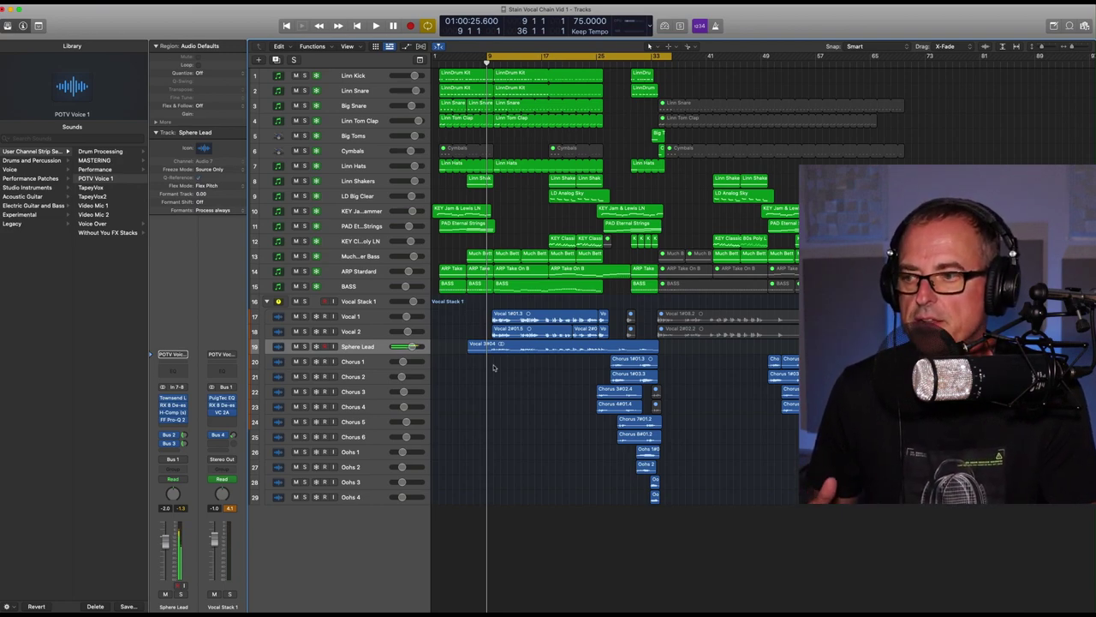
pyautogui.click(174, 399)
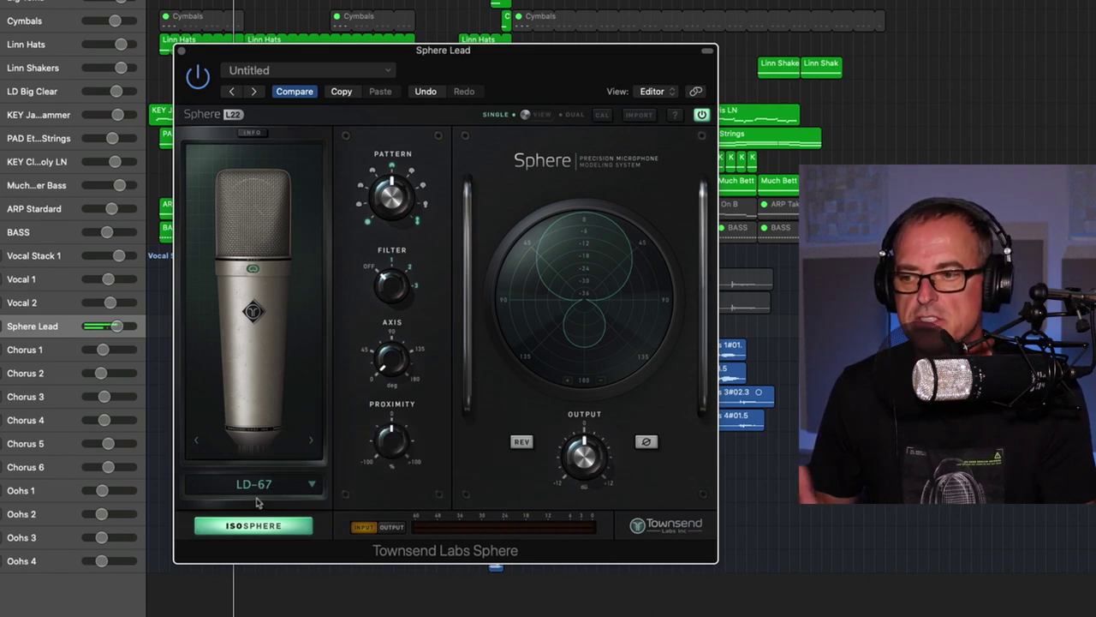
pyautogui.click(702, 116)
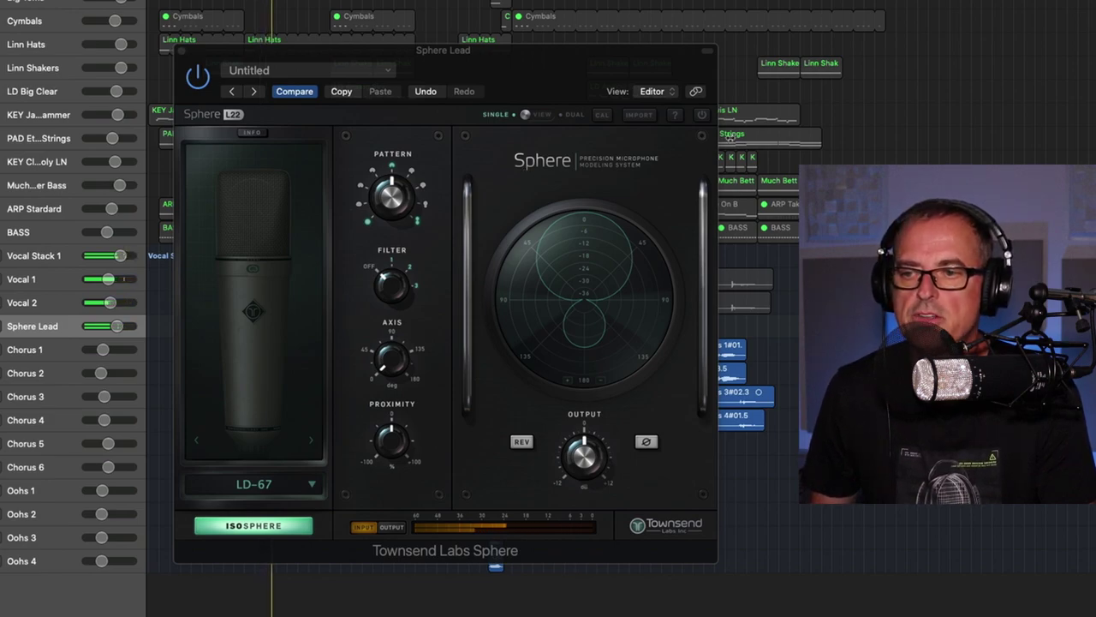
pyautogui.click(526, 173)
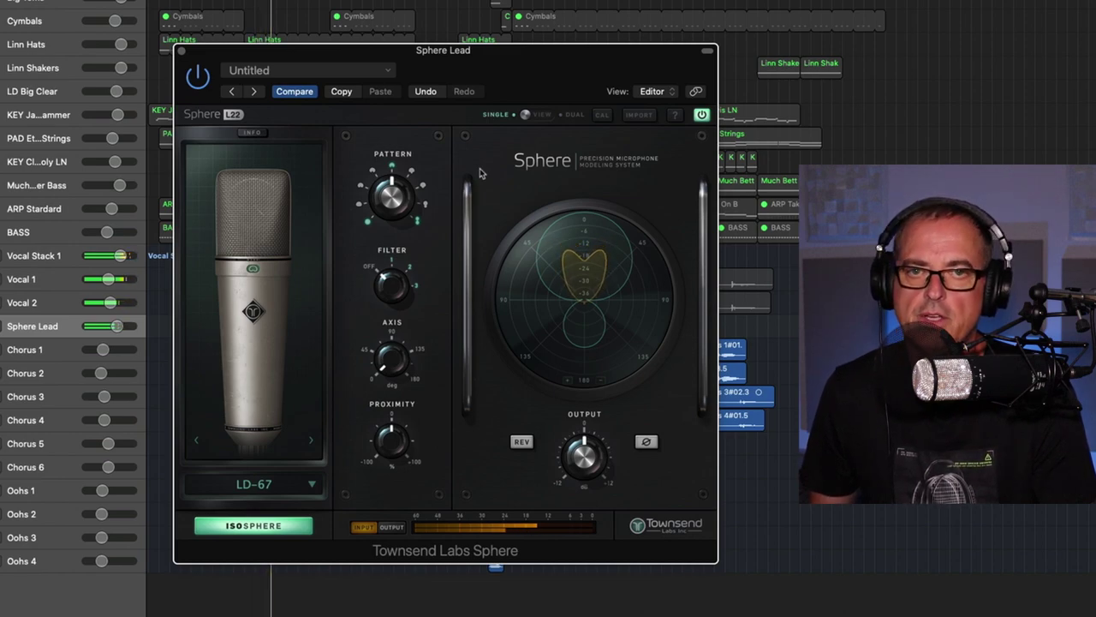
pyautogui.press('space')
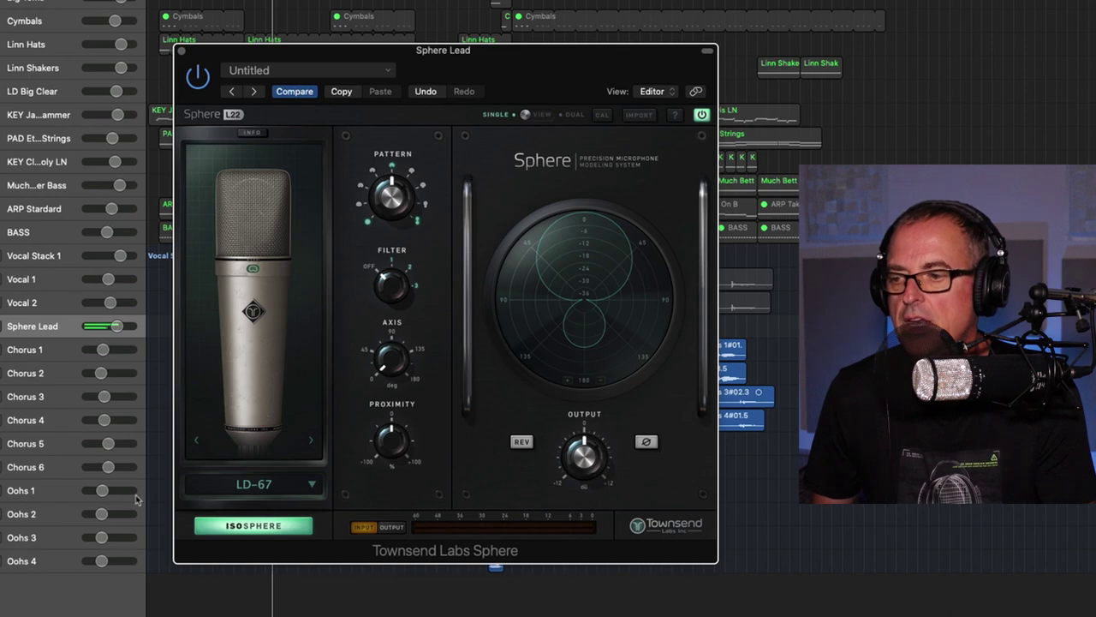
# Step: Show Sphere's IsoSphere panel with the sE Reflexion Filter X at 10.0cm
pyautogui.click(271, 528)
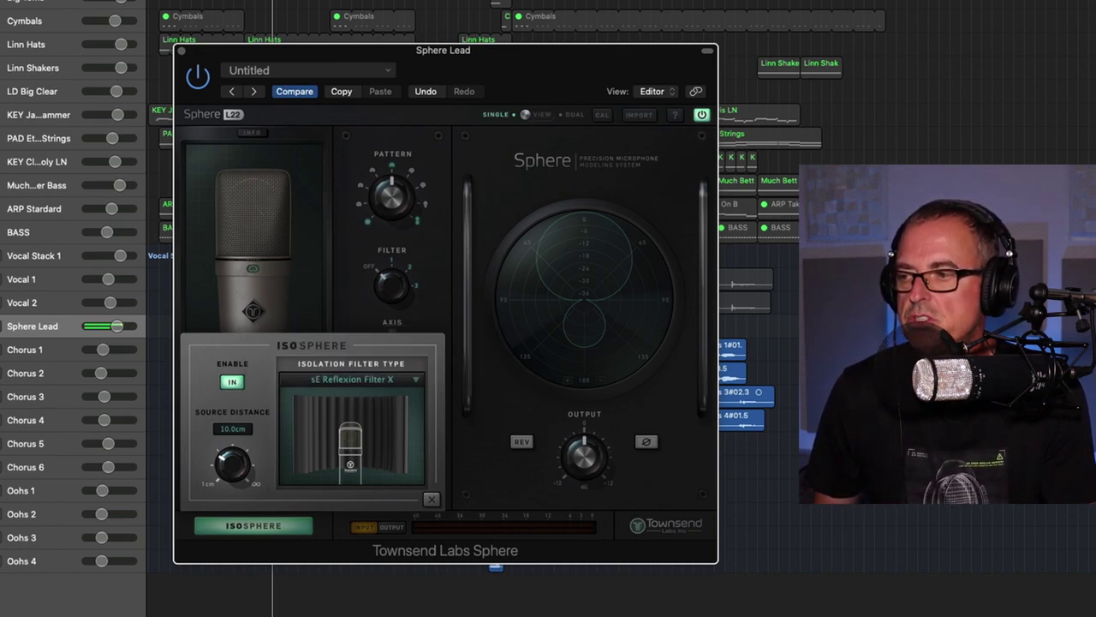
# Step: Compare IsoSphere off and on, leave it enabled, and close the IsoSphere panel
pyautogui.press('super+w')
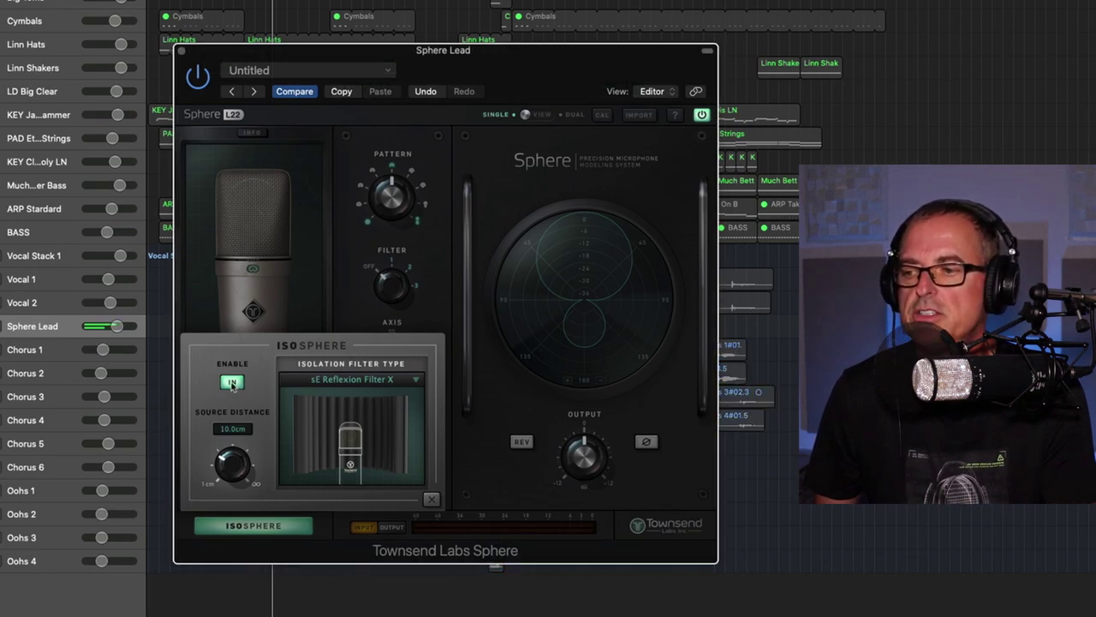
pyautogui.click(232, 383)
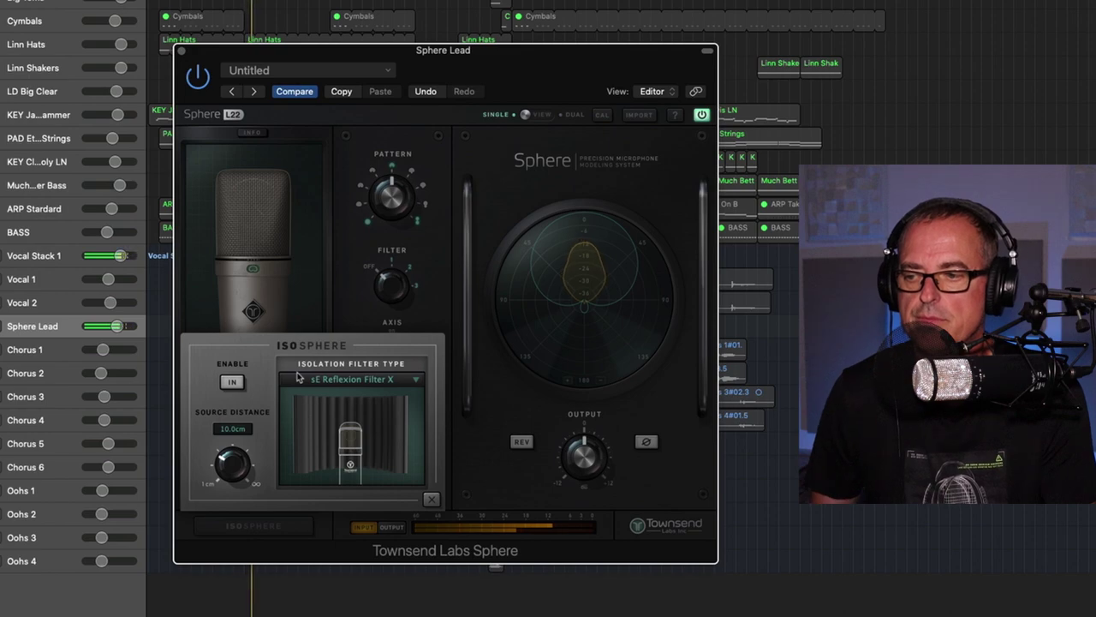
pyautogui.click(233, 382)
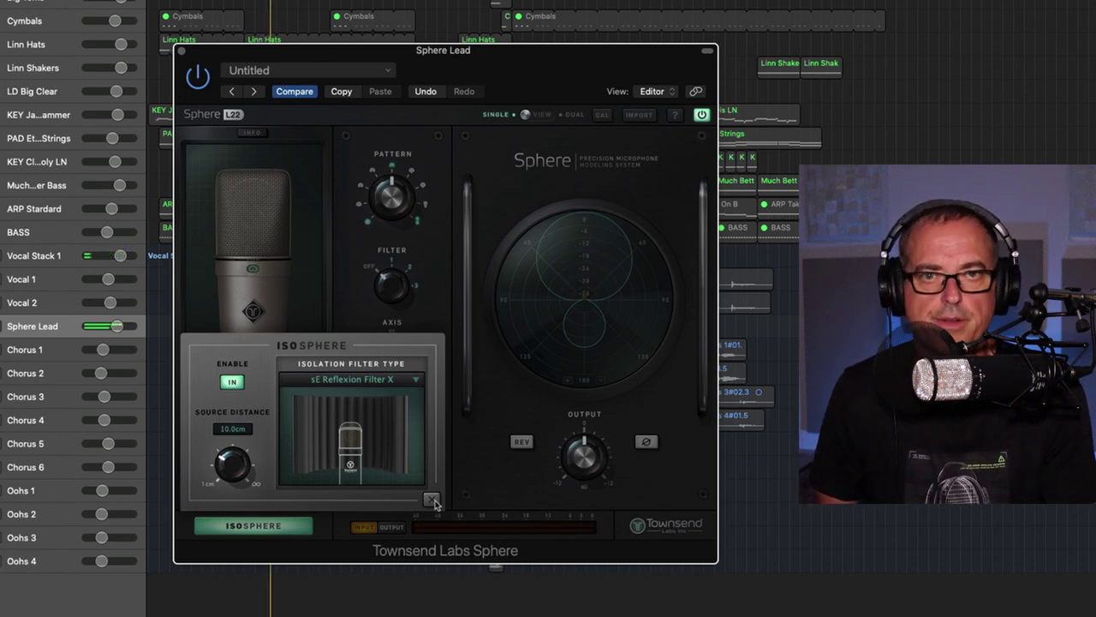
pyautogui.click(433, 500)
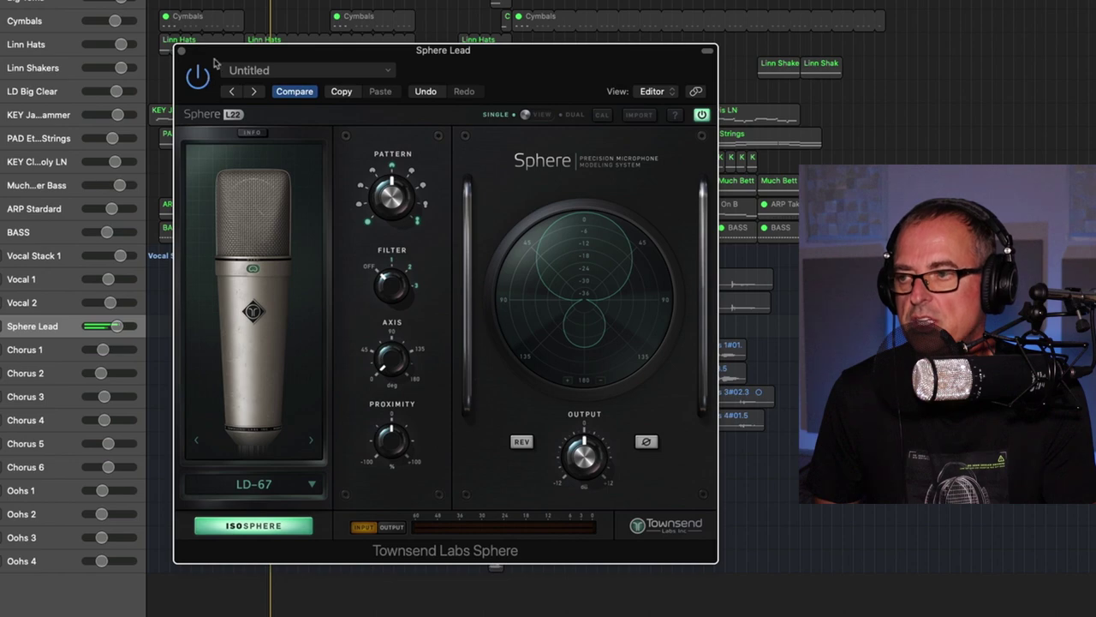
# Step: Close Sphere, open RX 8 De-ess on Sphere Lead, and enable Output ess only
pyautogui.click(183, 54)
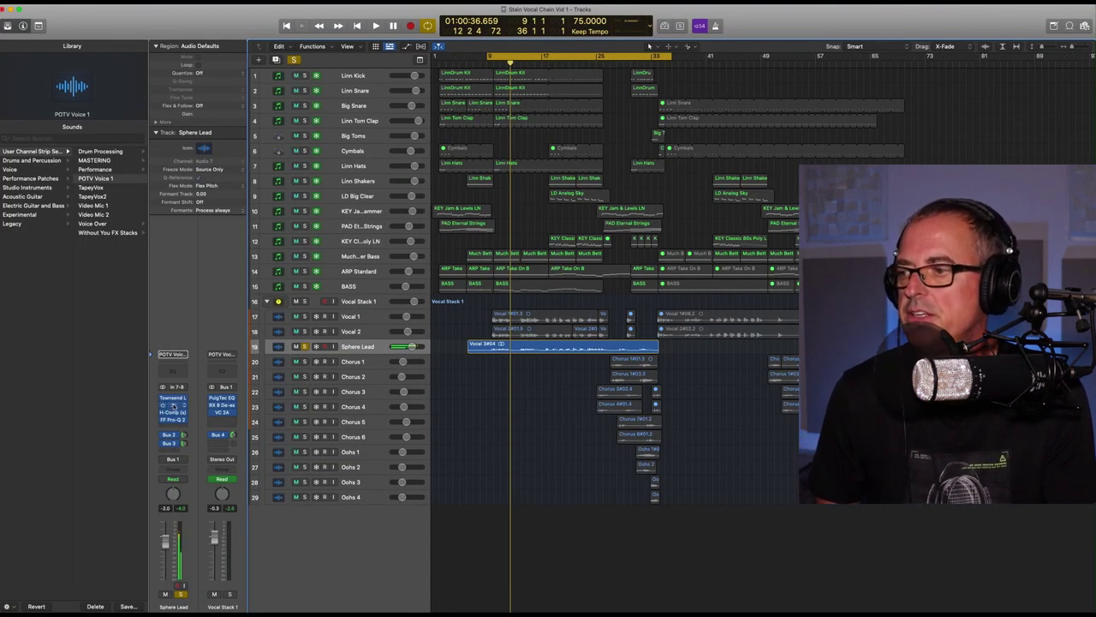
pyautogui.click(174, 408)
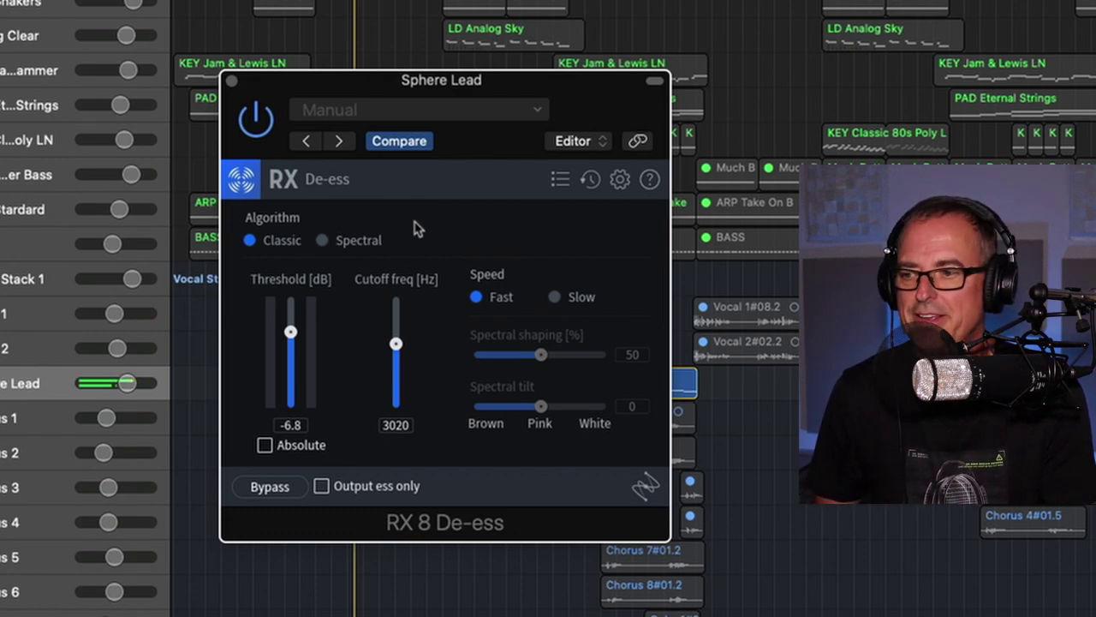
pyautogui.click(322, 487)
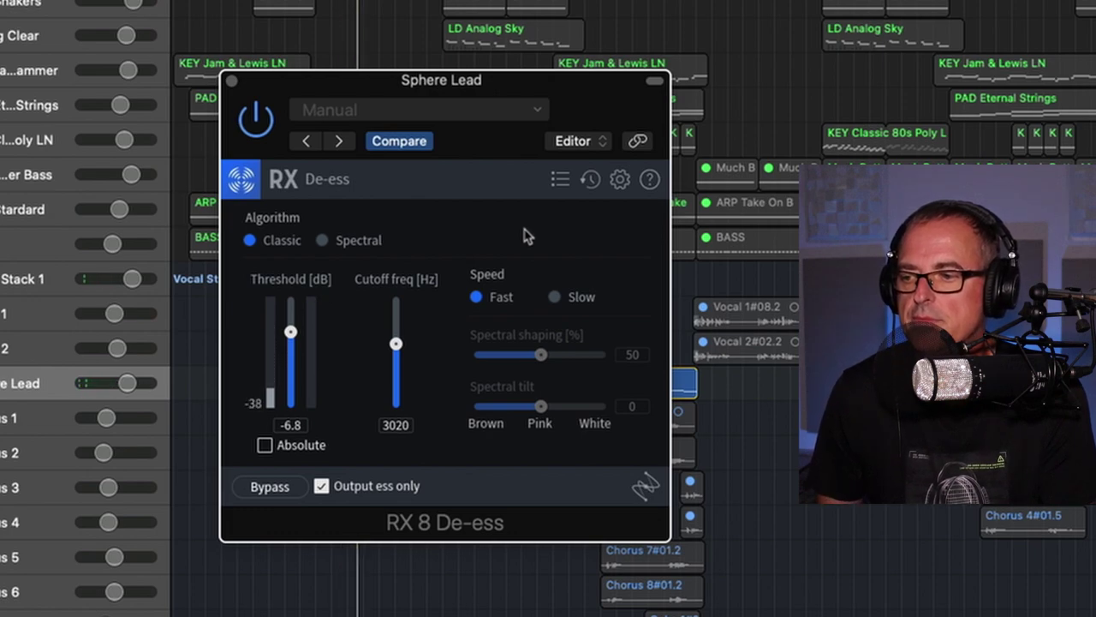
# Step: Turn ess-only off, A/B the Sphere Lead de-esser (−6.8 dB, 3020 Hz) bypassed, then close it
pyautogui.click(322, 487)
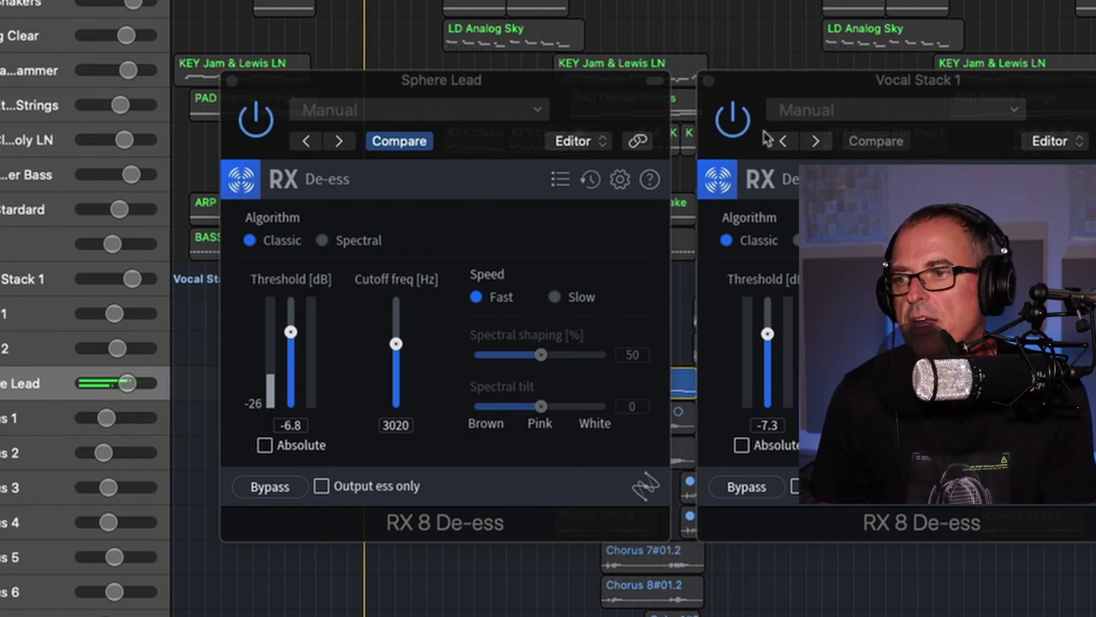
pyautogui.click(709, 81)
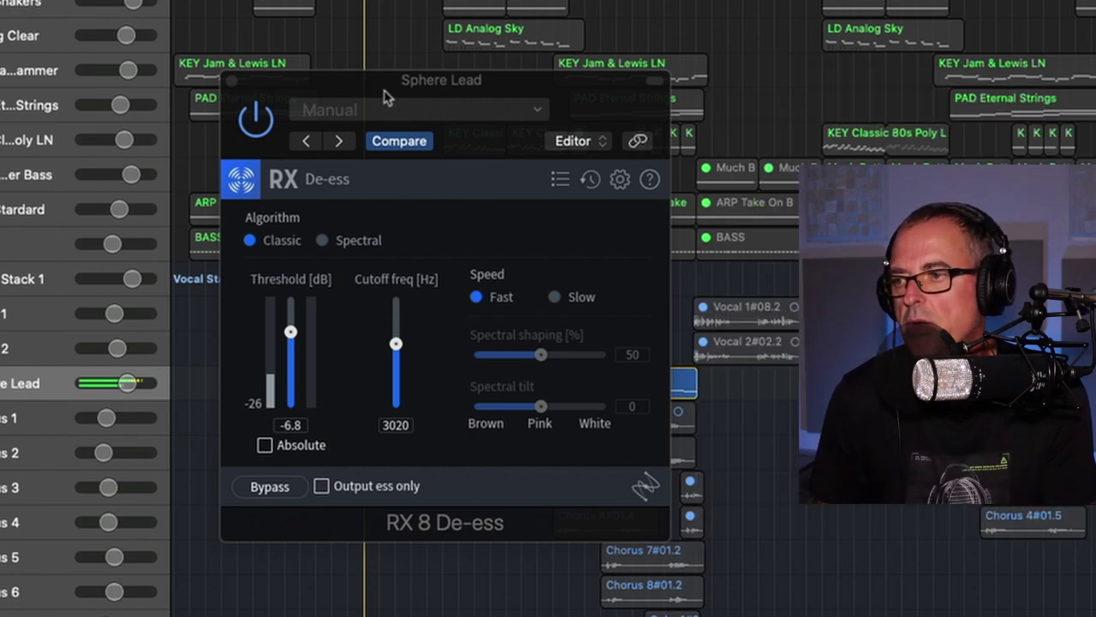
pyautogui.click(255, 120)
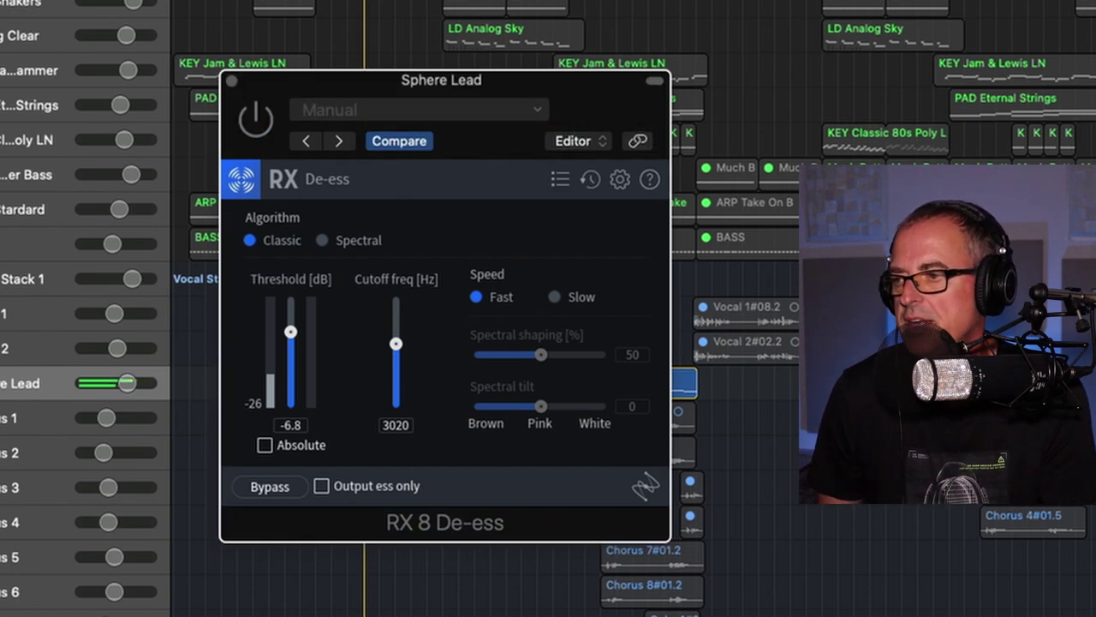
pyautogui.press('super+Tab')
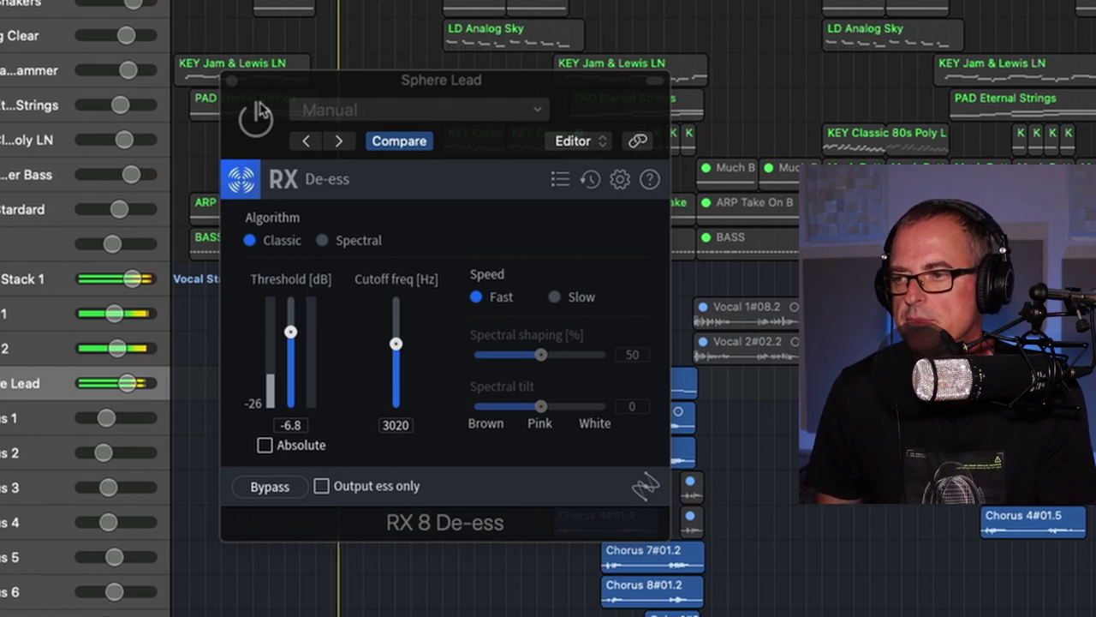
pyautogui.click(257, 120)
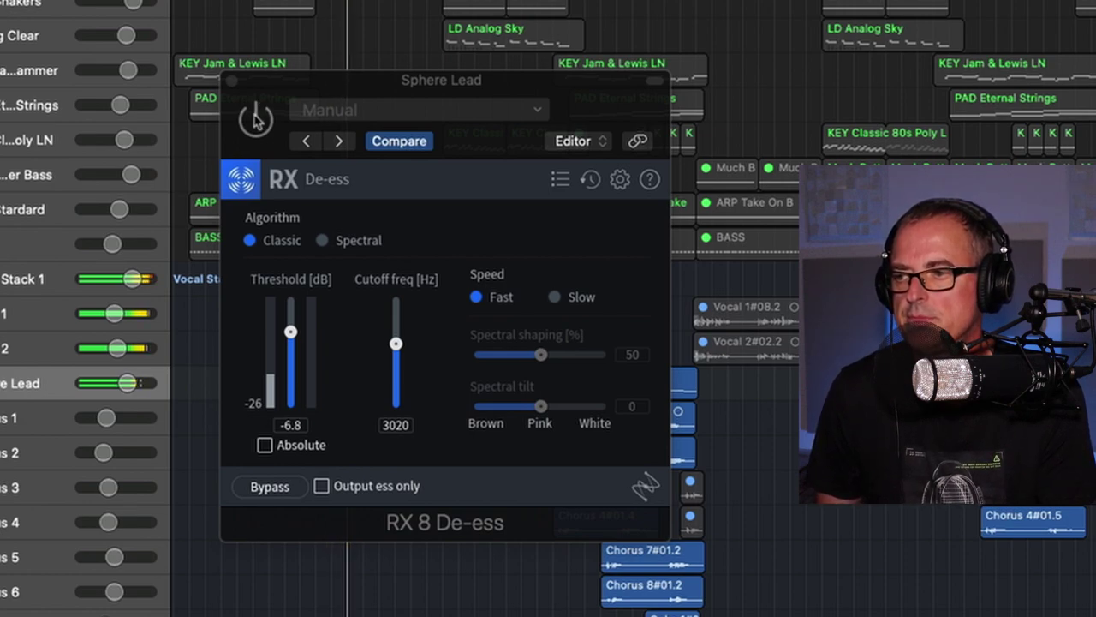
pyautogui.click(257, 120)
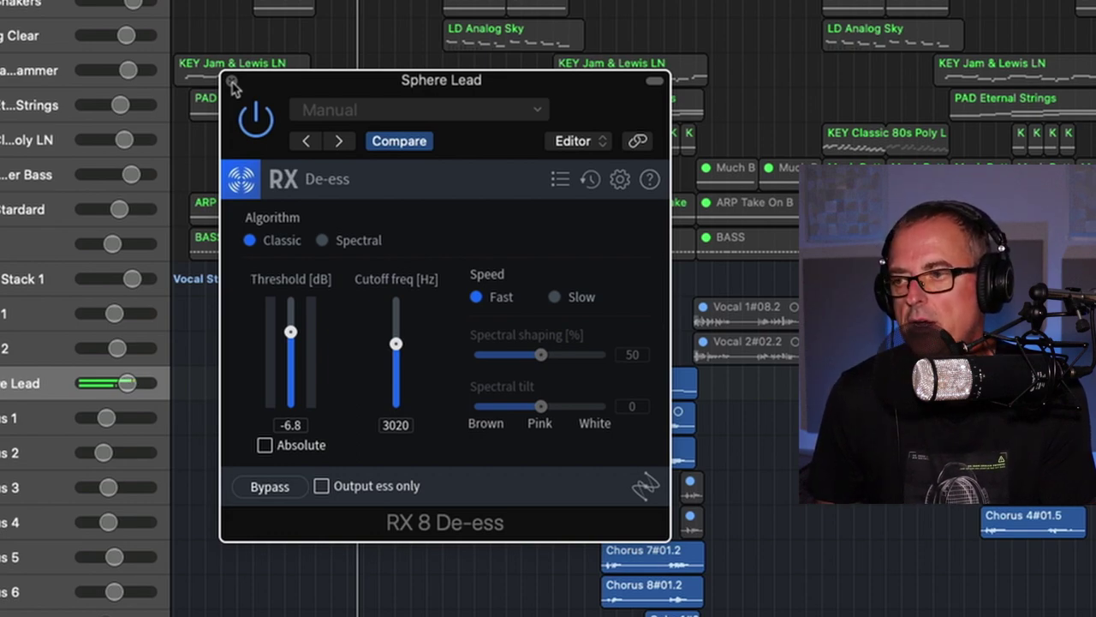
pyautogui.click(232, 83)
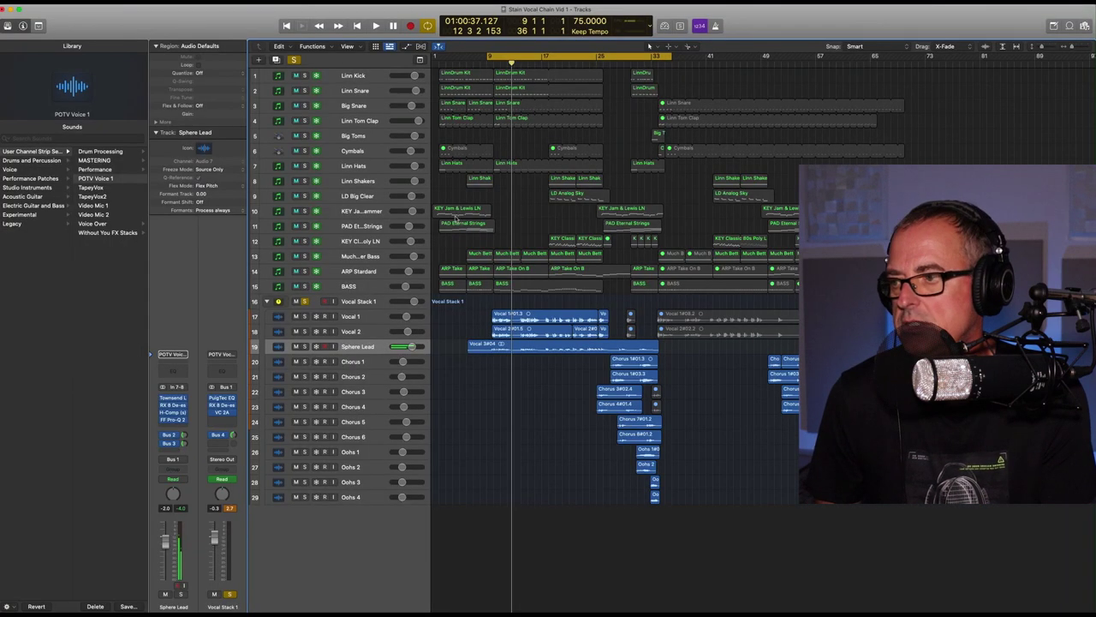
# Step: Open Waves H-Comp on the Sphere Lead strip, right after the RX 8 de-esser
pyautogui.click(174, 413)
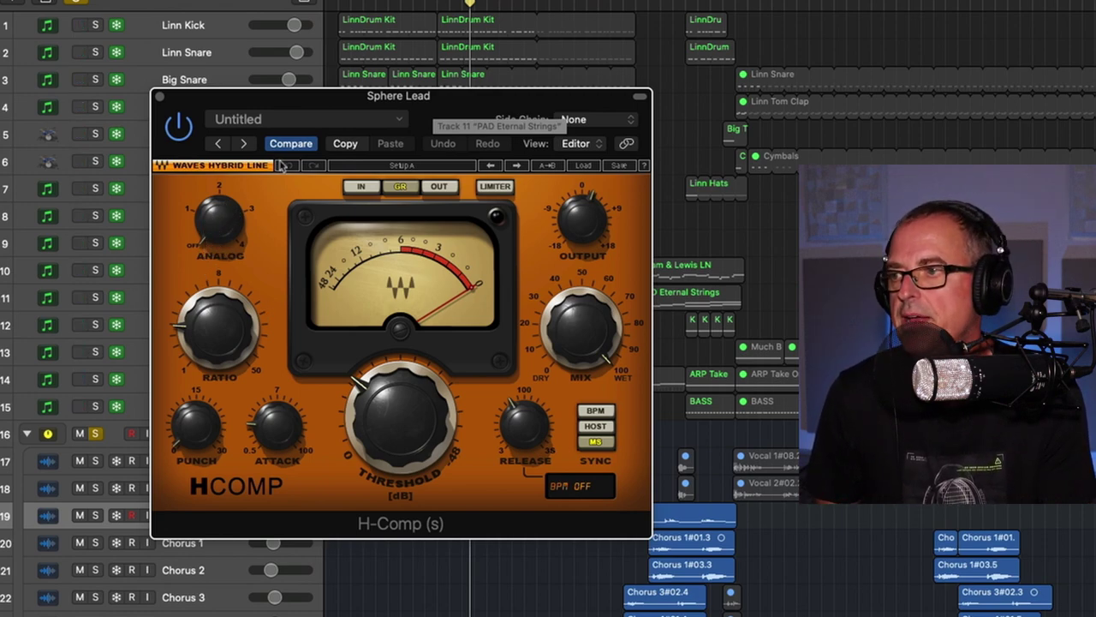
# Step: Enable H-Comp's Analog character and bypass the compressor to hear the uncompressed vocal
pyautogui.click(230, 227)
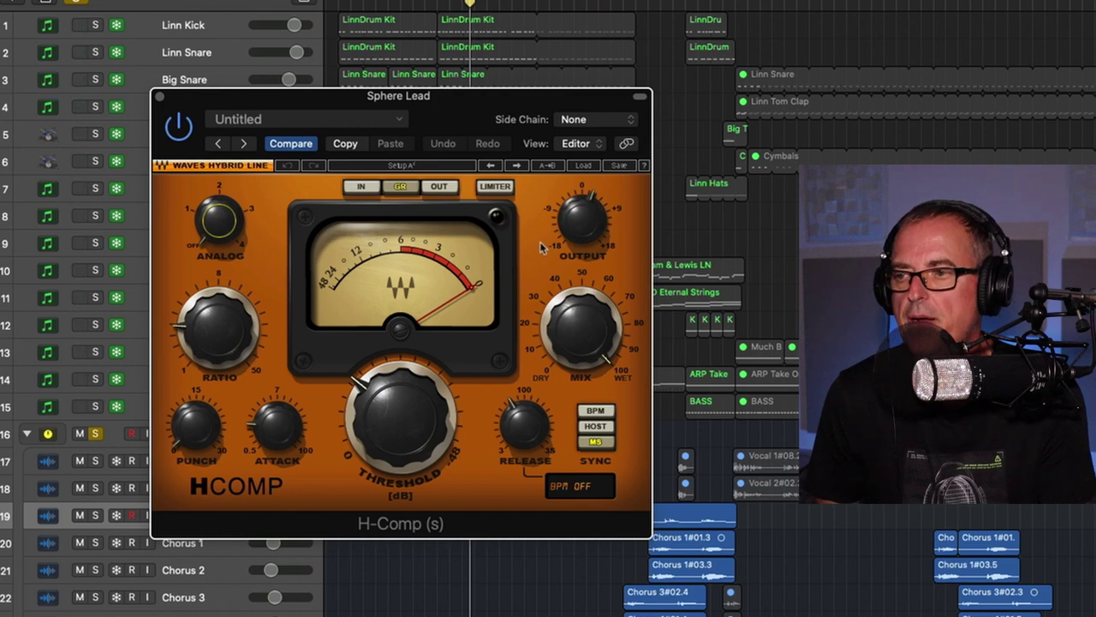
pyautogui.moveTo(588, 221)
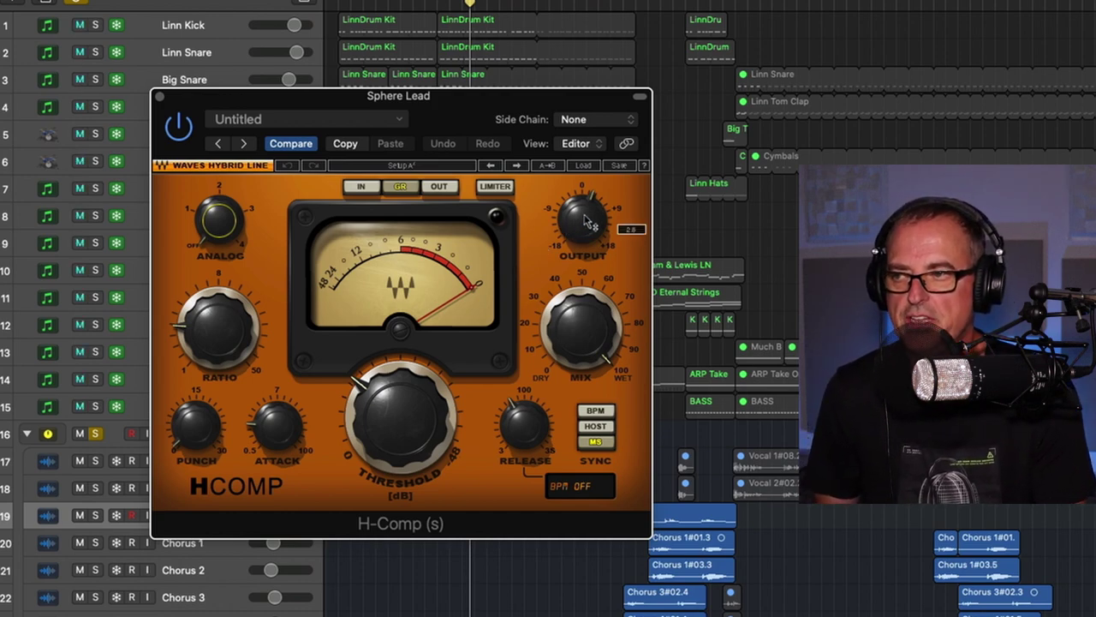
pyautogui.click(178, 126)
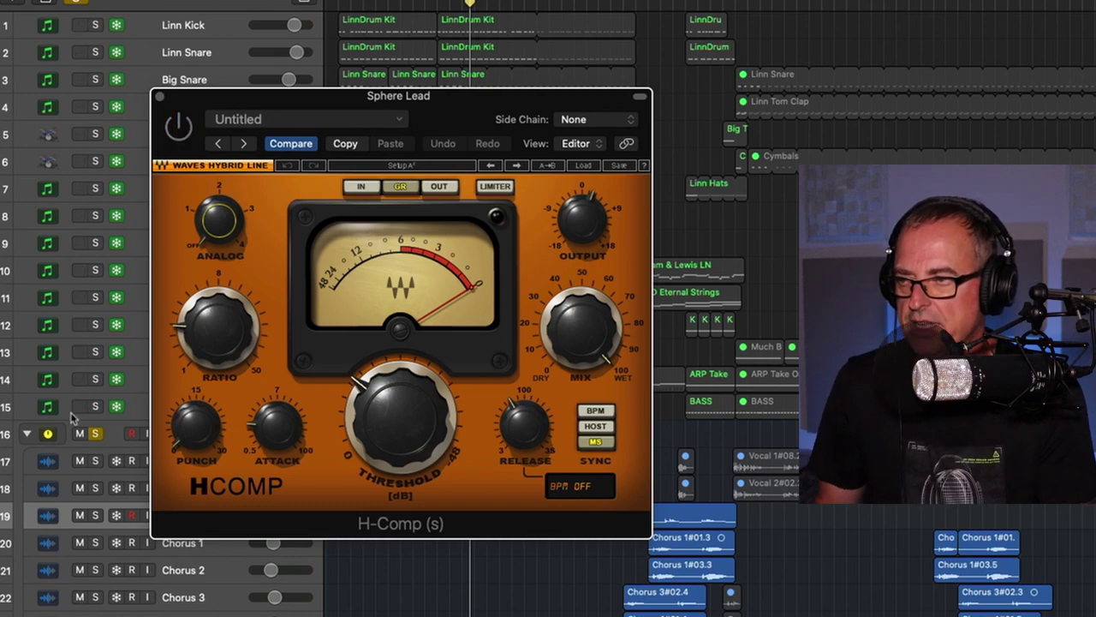
pyautogui.moveTo(243, 342)
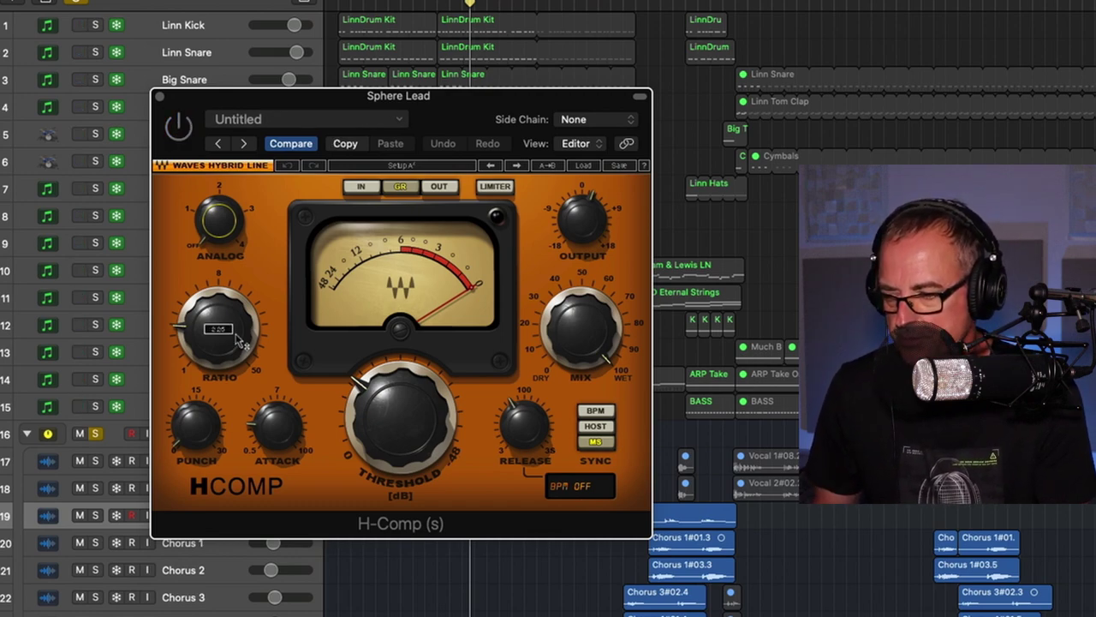
# Step: Re-enable H-Comp on Sphere Lead, compressing with its threshold at about -14.5 dB
pyautogui.click(178, 127)
pyautogui.click(178, 128)
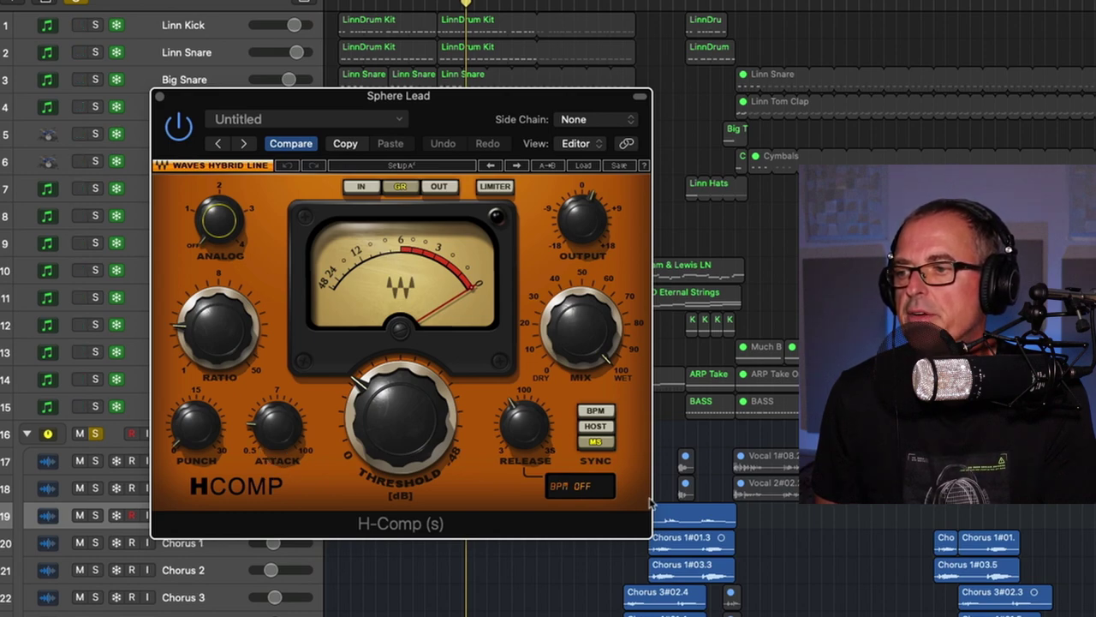
pyautogui.moveTo(369, 418)
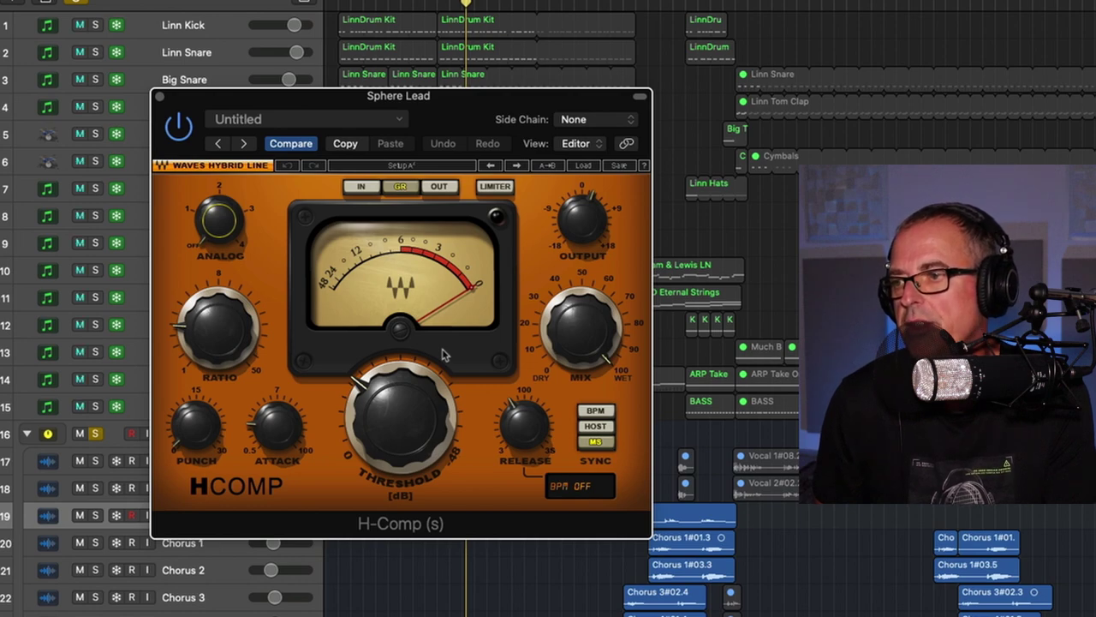
pyautogui.moveTo(383, 405)
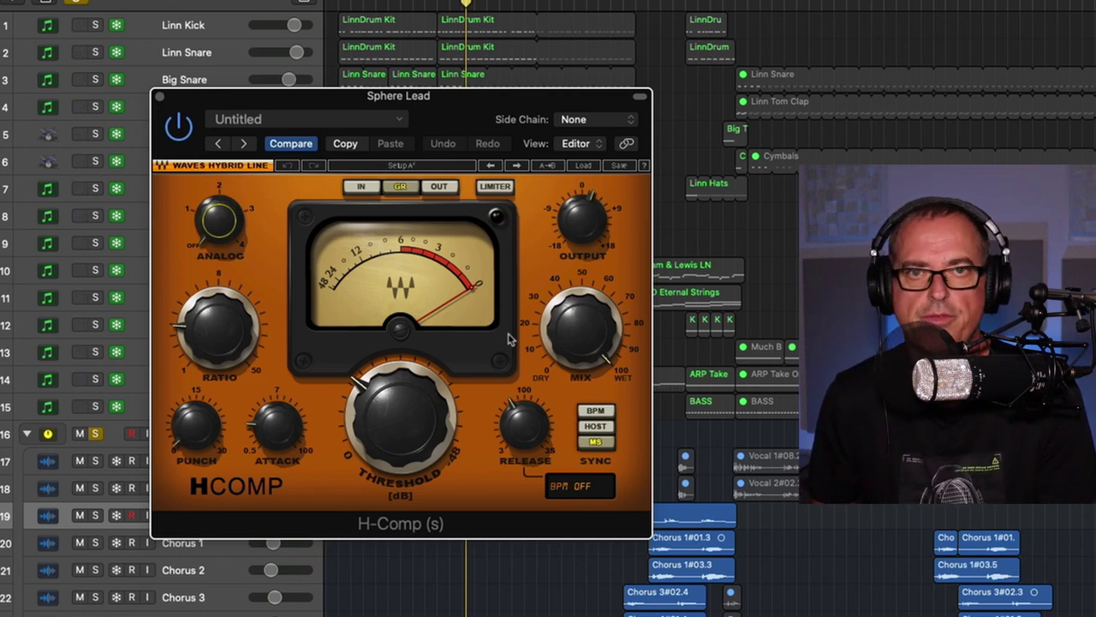
# Step: Close H-Comp and open FF Pro-Q 2 on Sphere Lead, showing its 150 Hz high-pass at Q 1.000
pyautogui.click(160, 100)
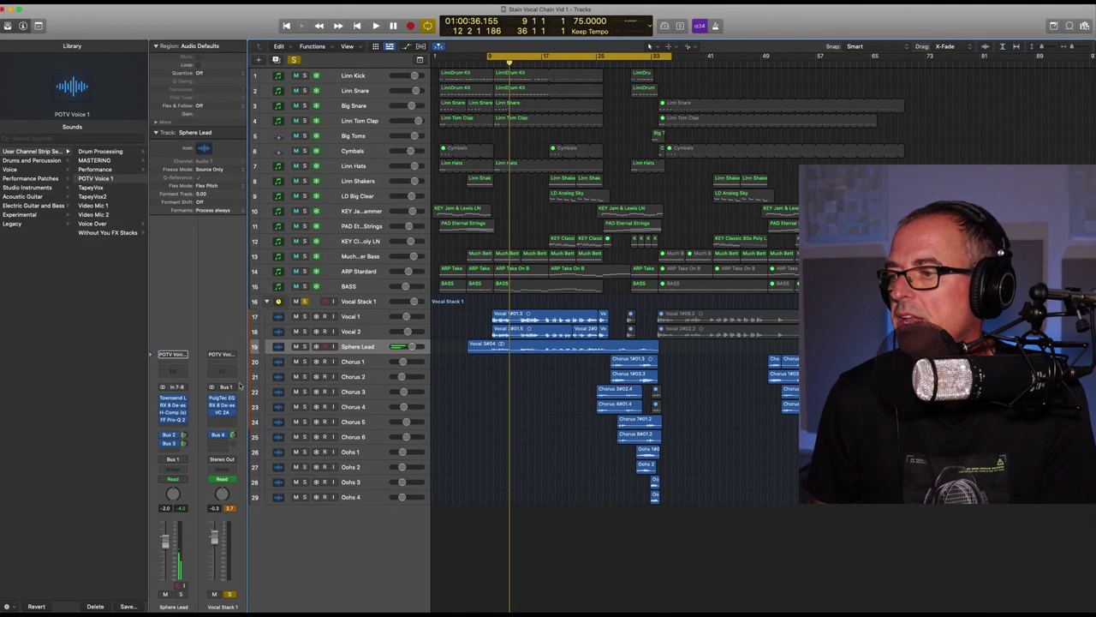
pyautogui.click(168, 420)
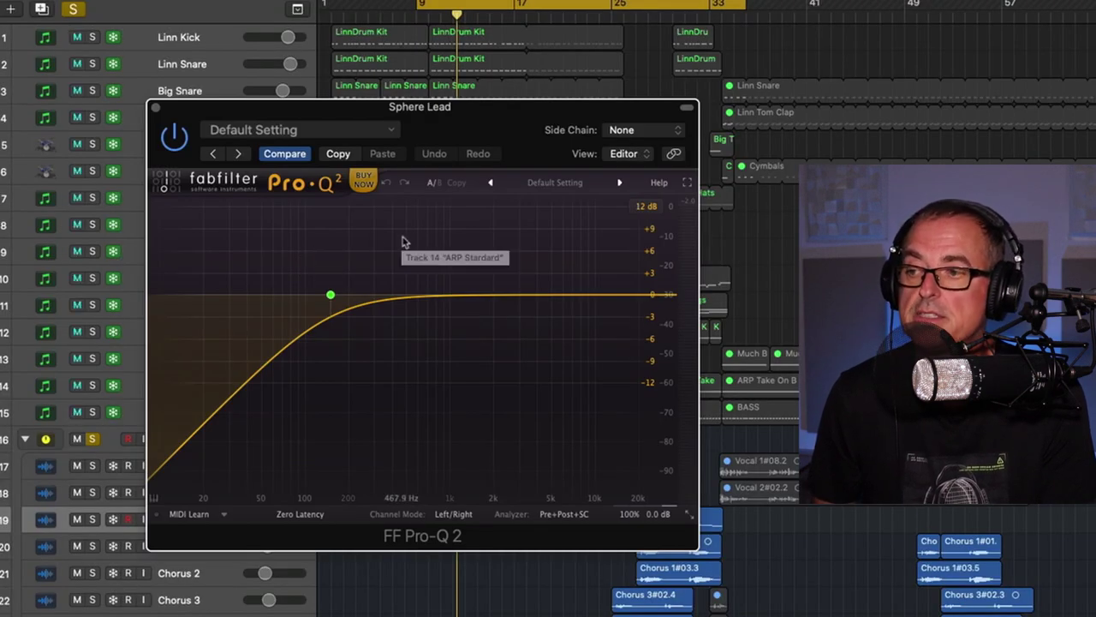
pyautogui.moveTo(334, 299)
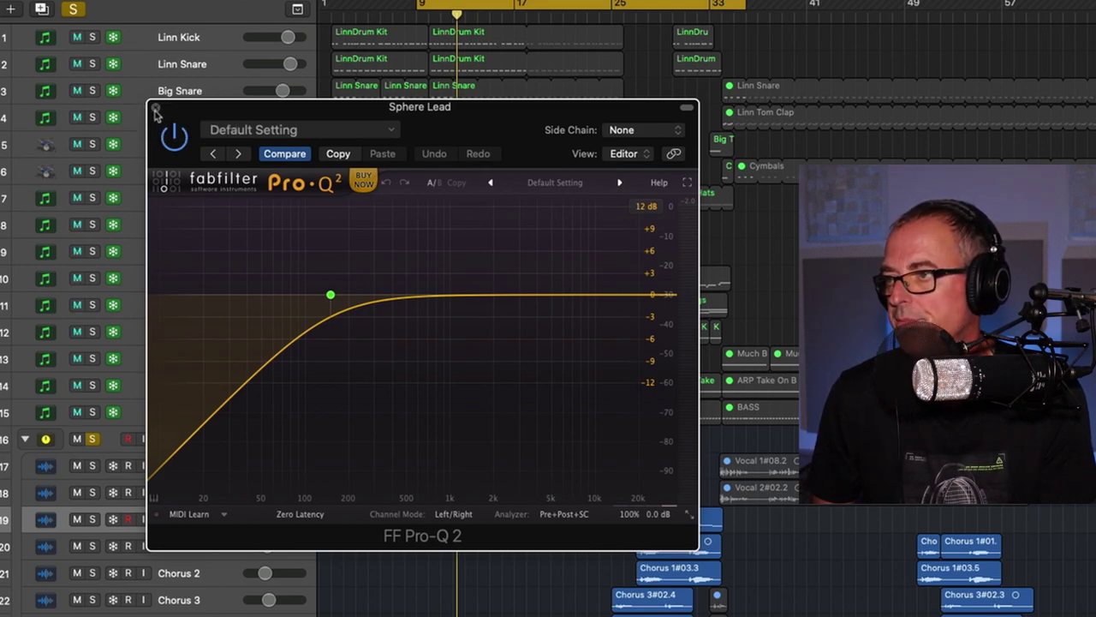
# Step: Close Pro-Q 2, reveal Aux 2 via the Bus 2 send, and open its Raum Voice Warmer reverb
pyautogui.click(155, 112)
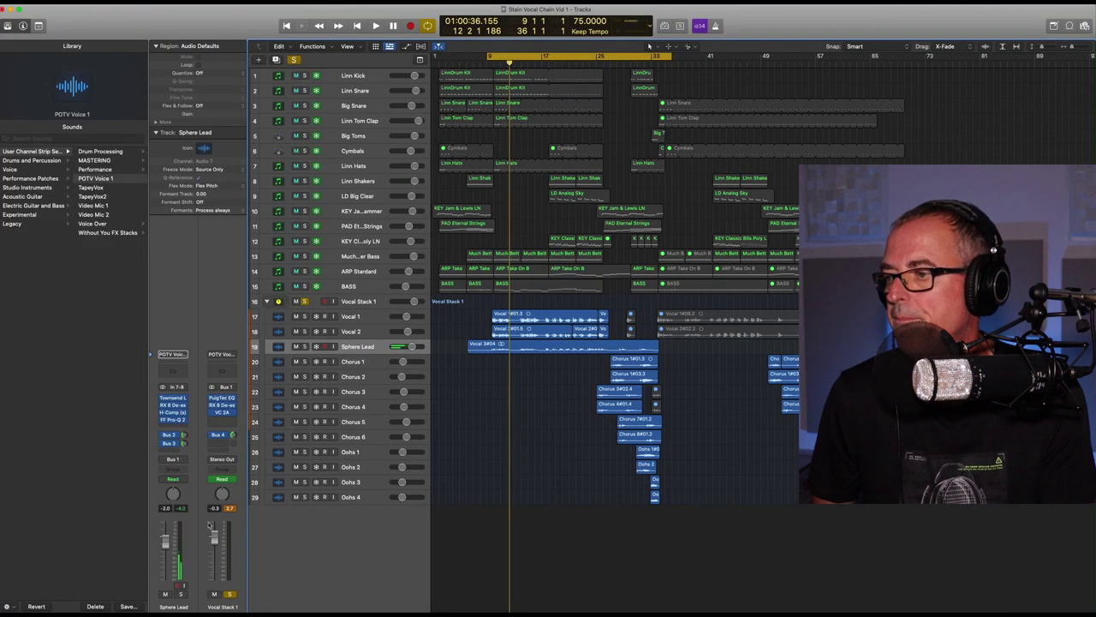
pyautogui.click(174, 435)
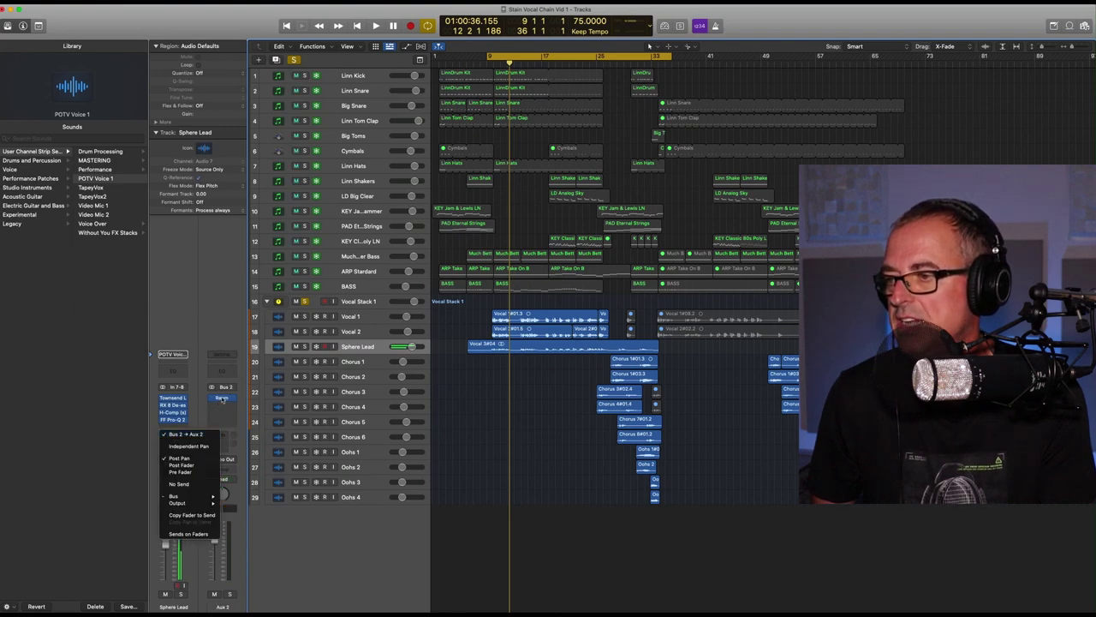
pyautogui.click(224, 399)
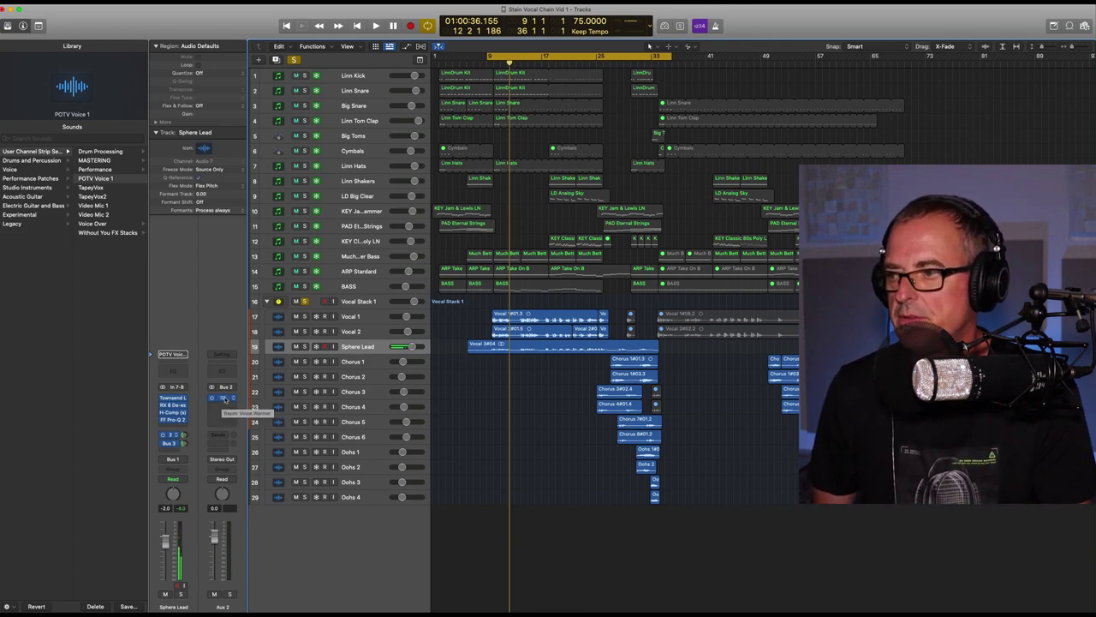
pyautogui.click(224, 400)
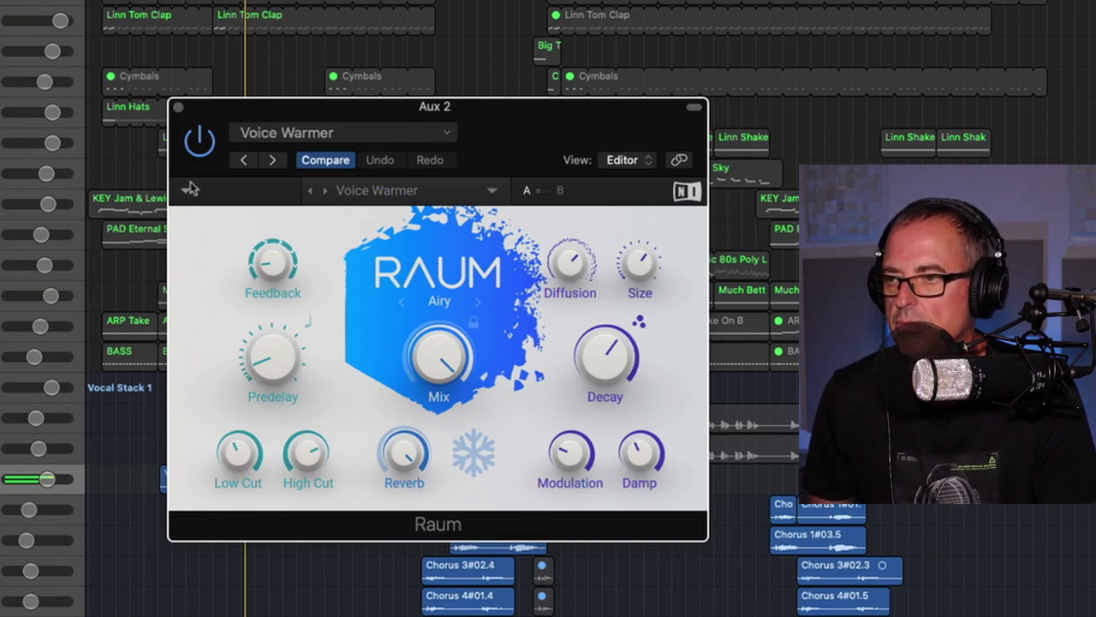
# Step: Bypass the Raum reverb on Aux 2 to hear the dry vocal, then re-enable it
pyautogui.click(198, 141)
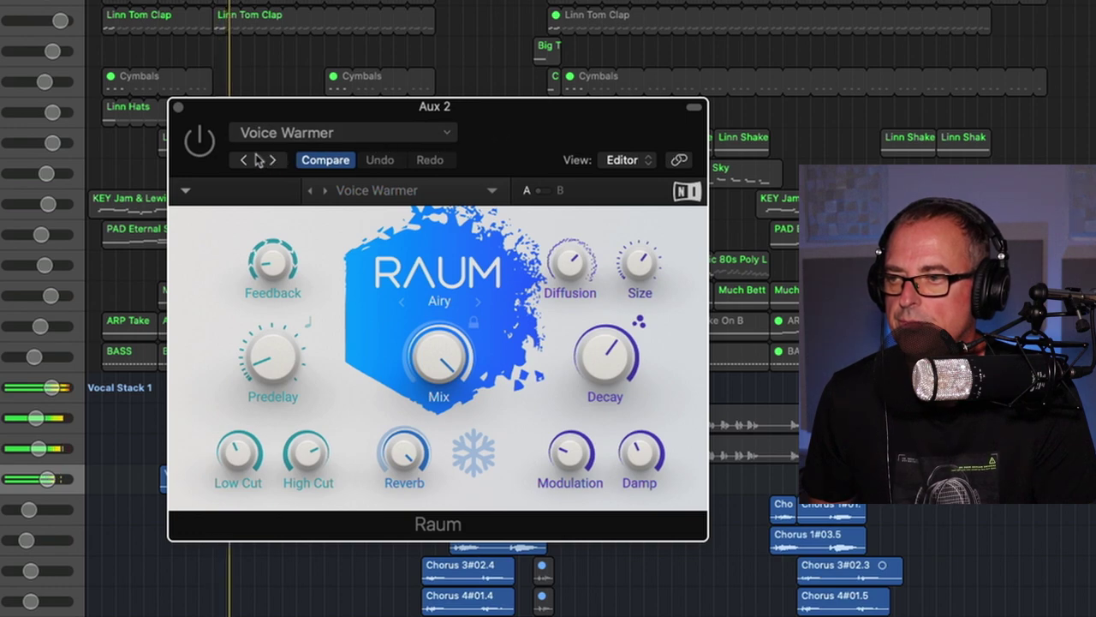
pyautogui.click(202, 150)
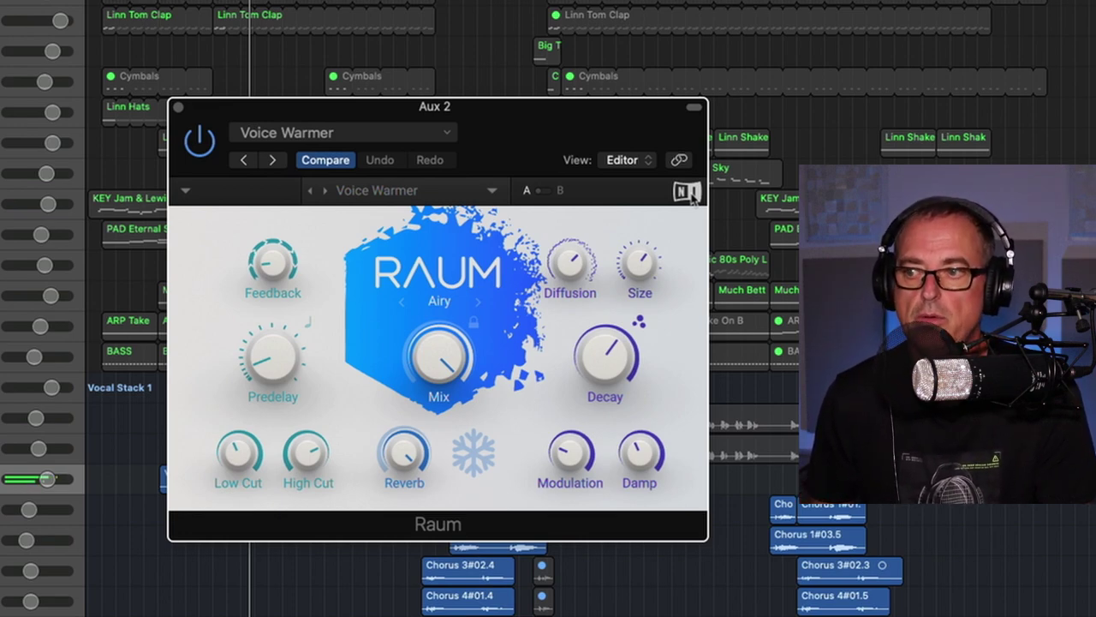
# Step: Close Raum, then compare the Aux 3 Replika XT delay bypassed and re-enabled during playback
pyautogui.click(178, 109)
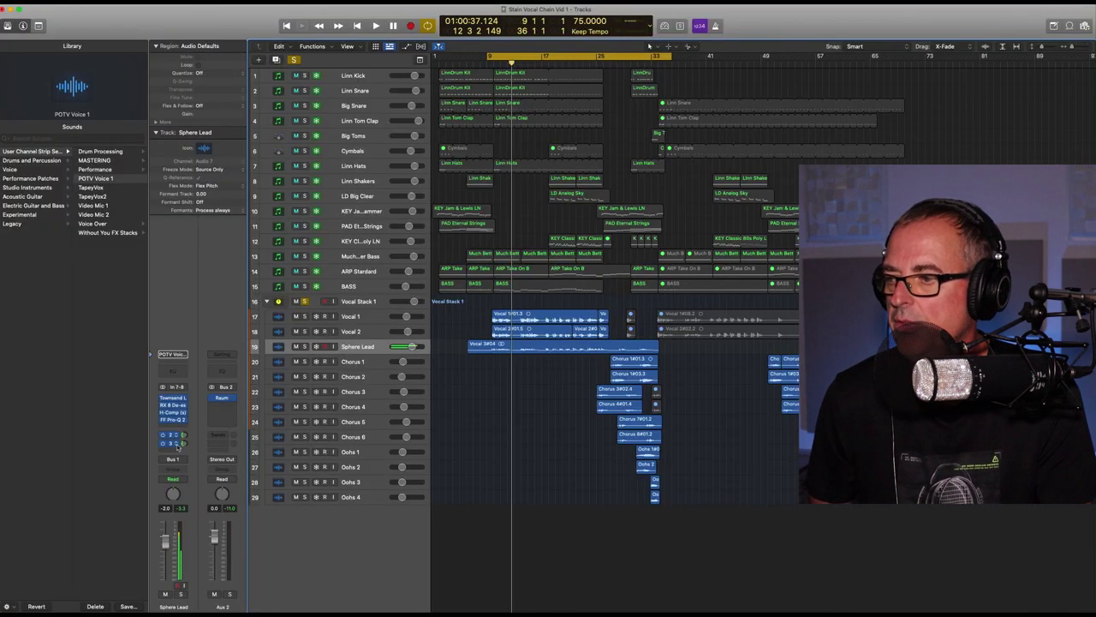
pyautogui.click(182, 444)
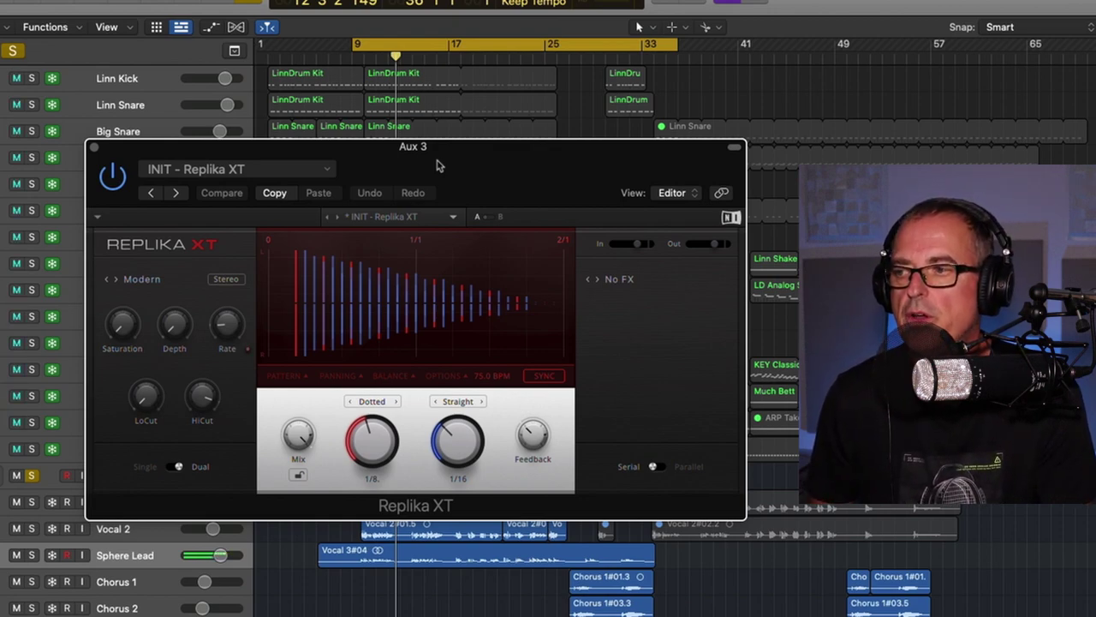
pyautogui.click(112, 181)
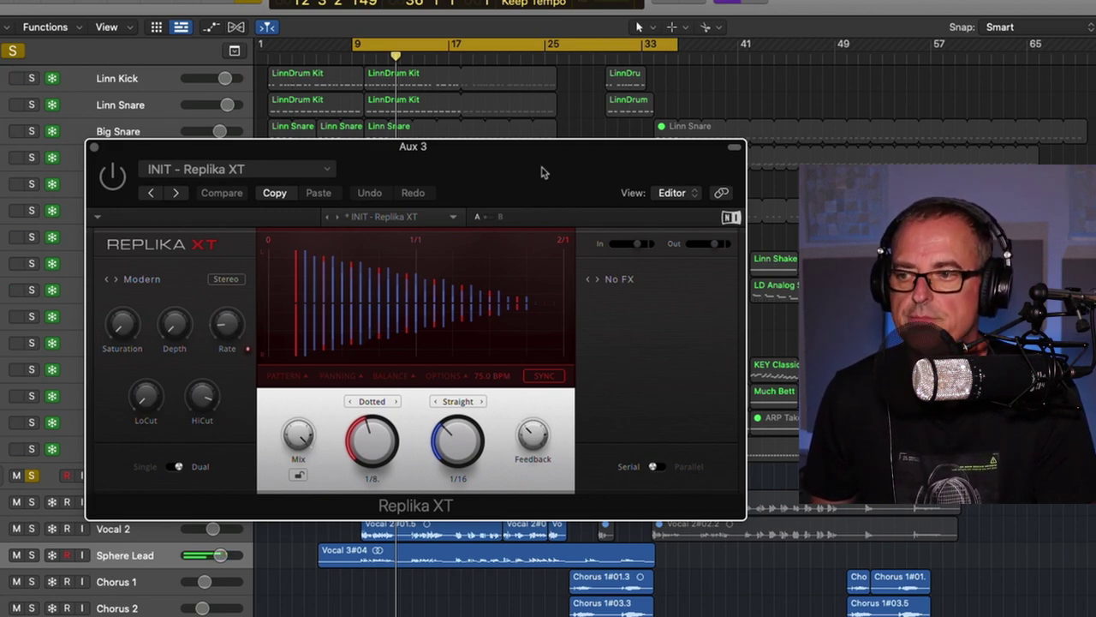
pyautogui.press('space')
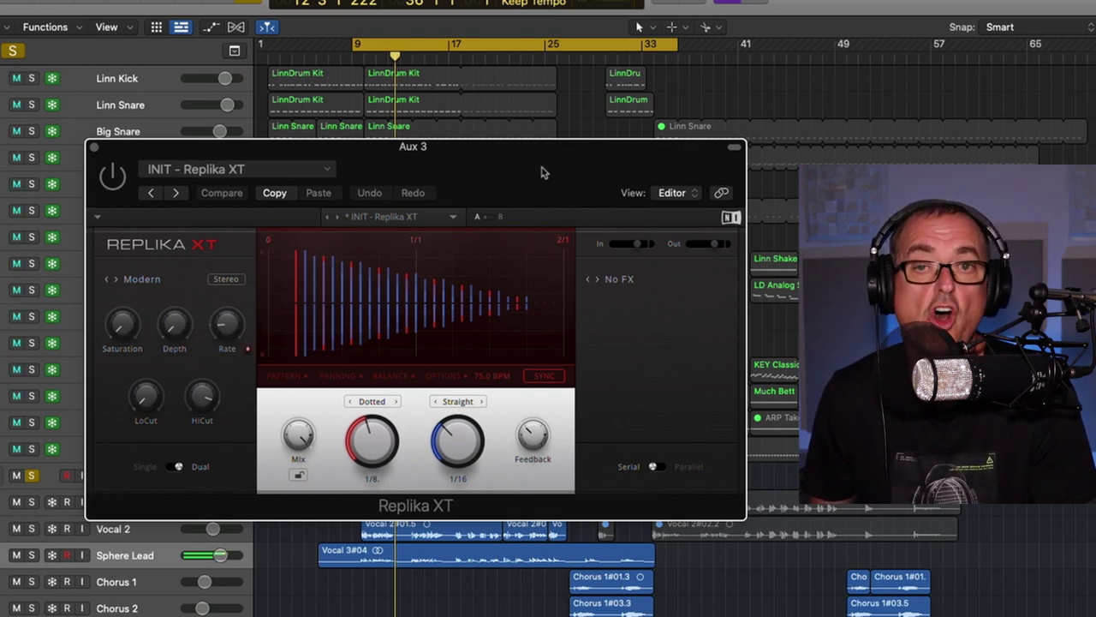
pyautogui.click(113, 177)
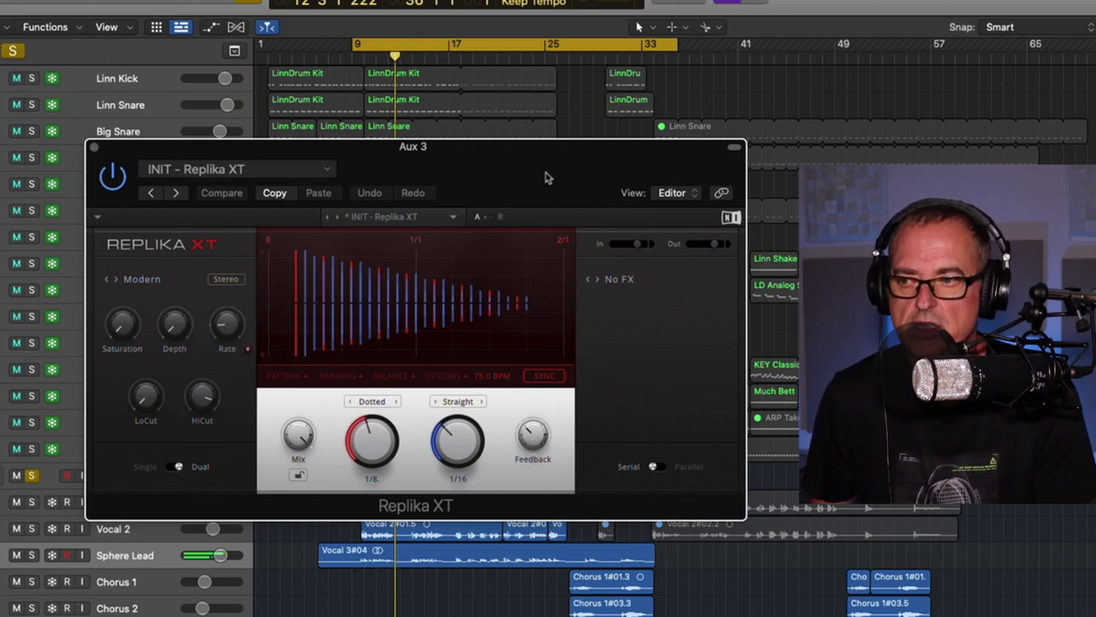
pyautogui.press('space')
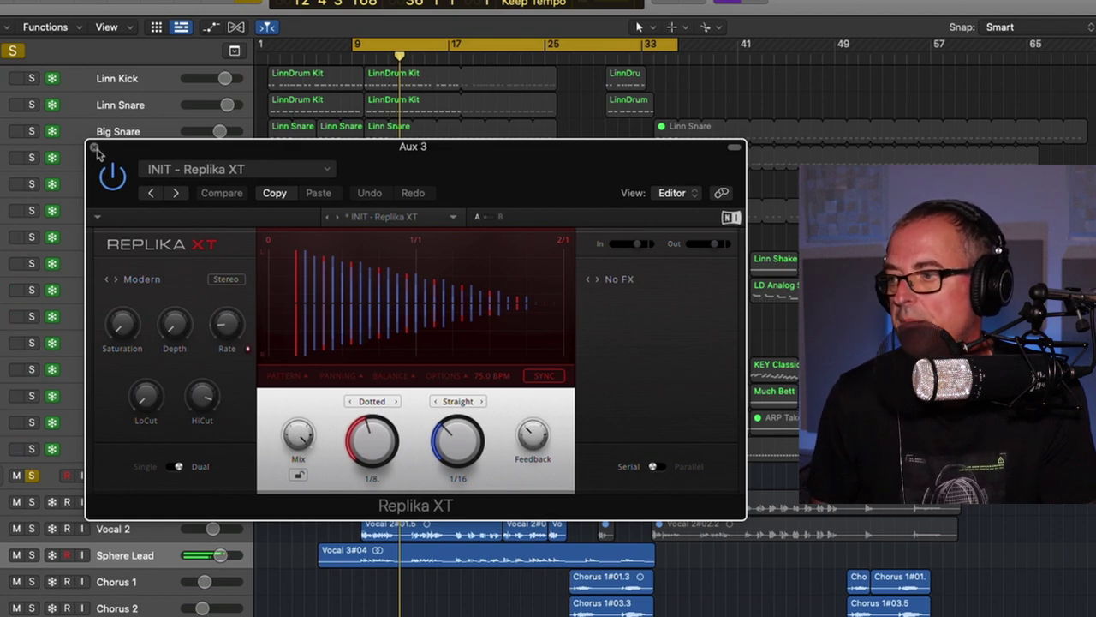
# Step: Close Replika XT, confirm Sphere Lead outputs to Bus 1, and bring up PuigTec EQP1A on Vocal Stack 1
pyautogui.click(95, 148)
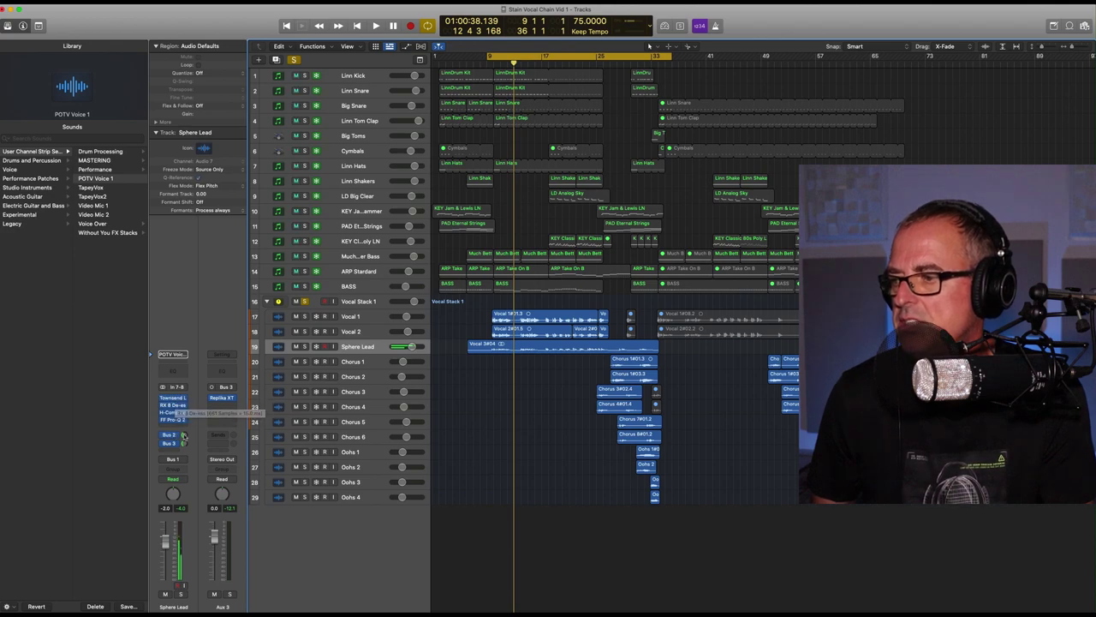
pyautogui.click(178, 460)
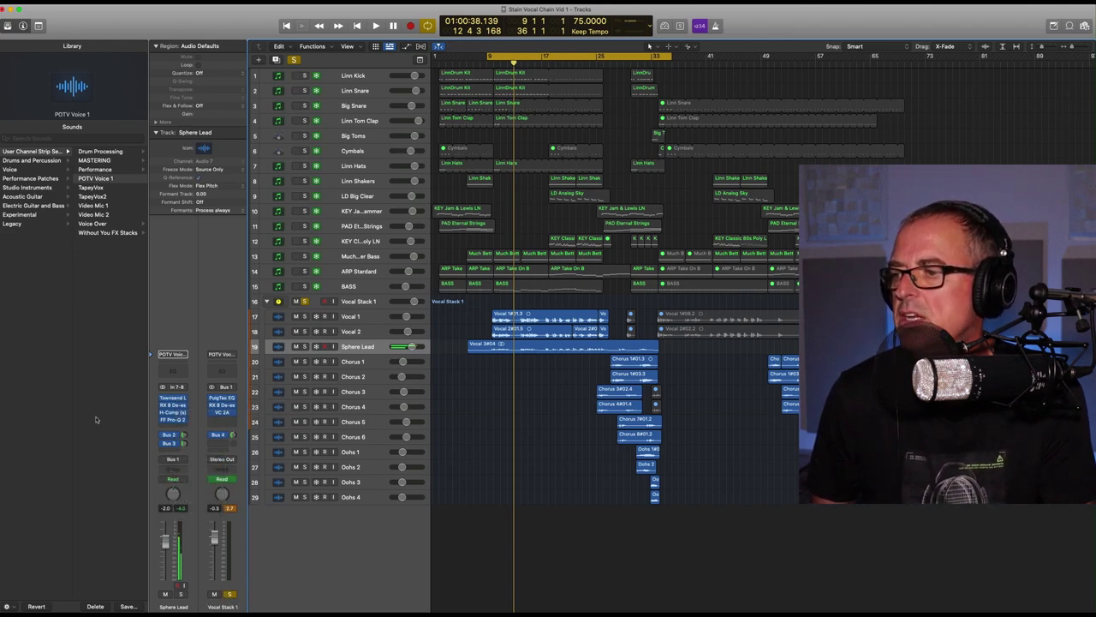
pyautogui.click(180, 460)
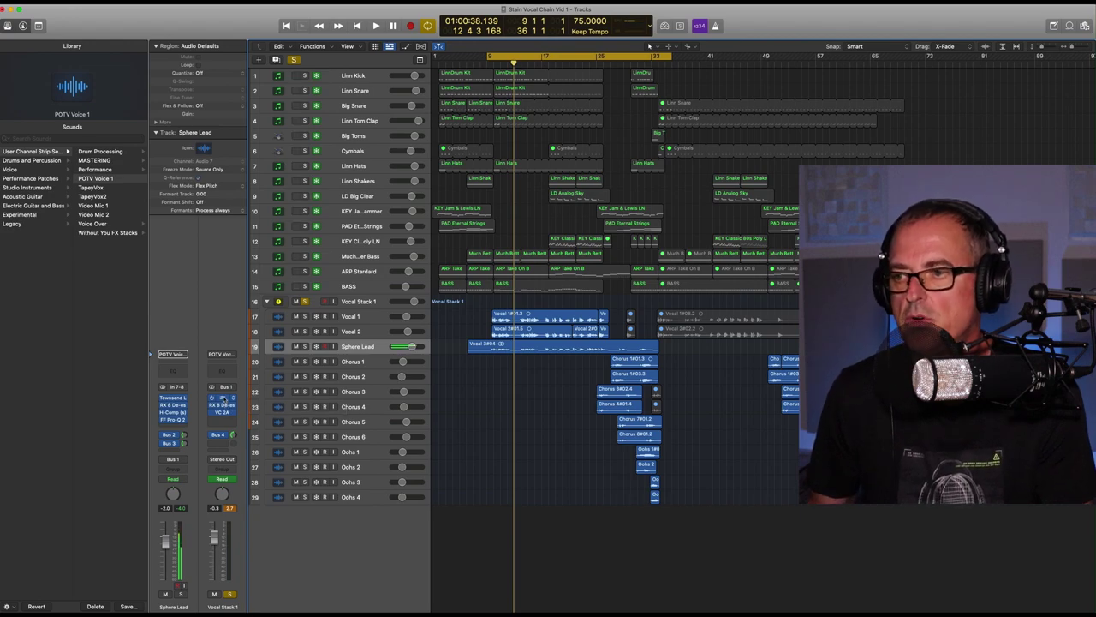
pyautogui.click(224, 401)
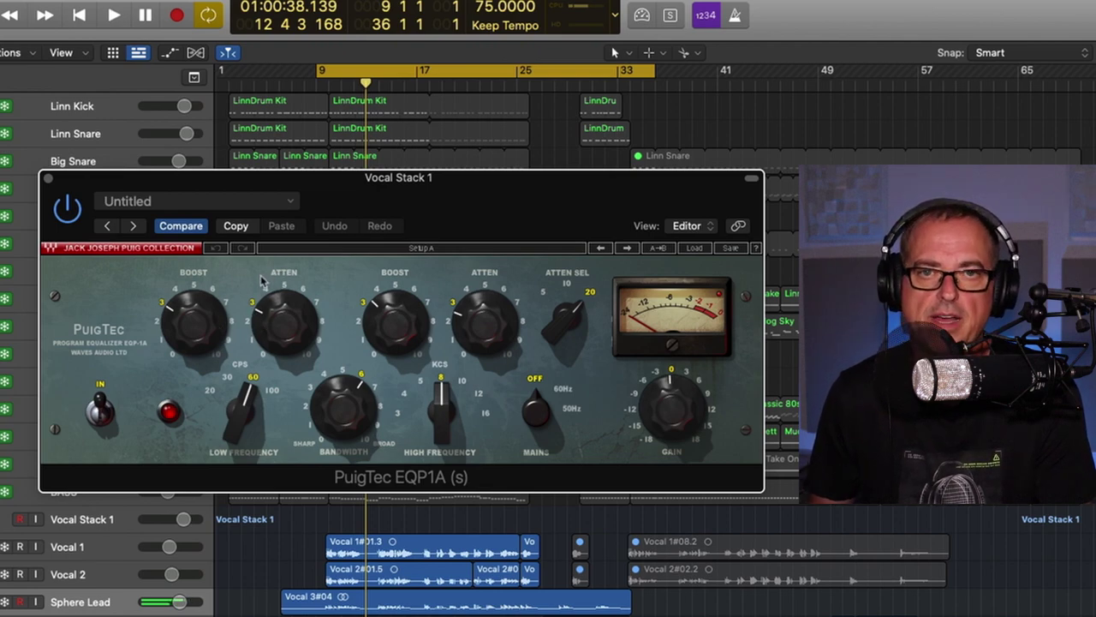
pyautogui.click(68, 209)
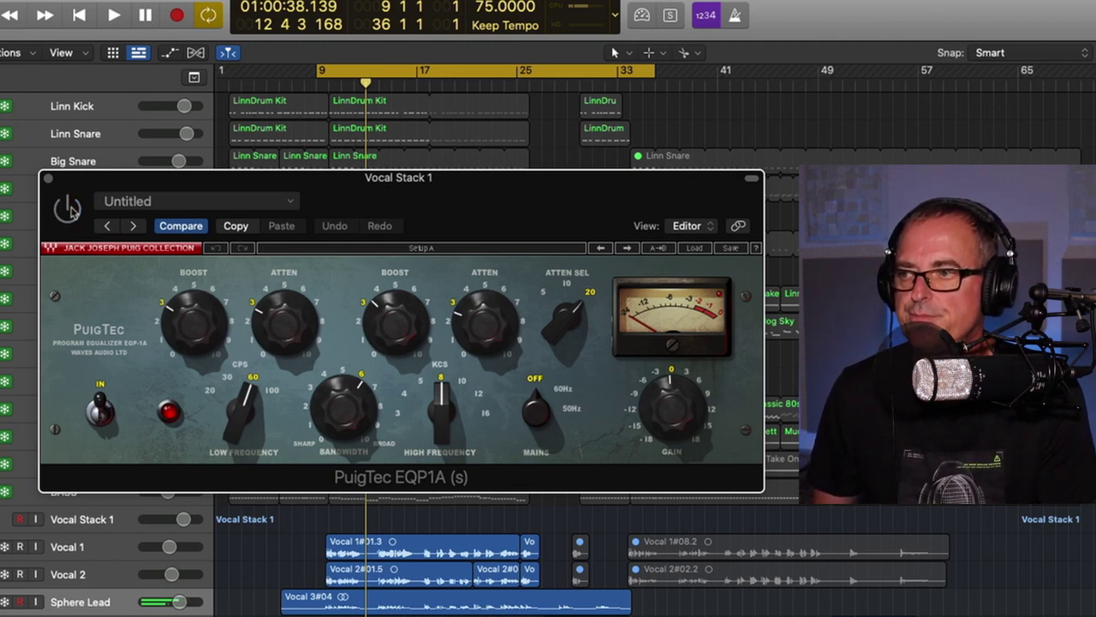
pyautogui.press('space')
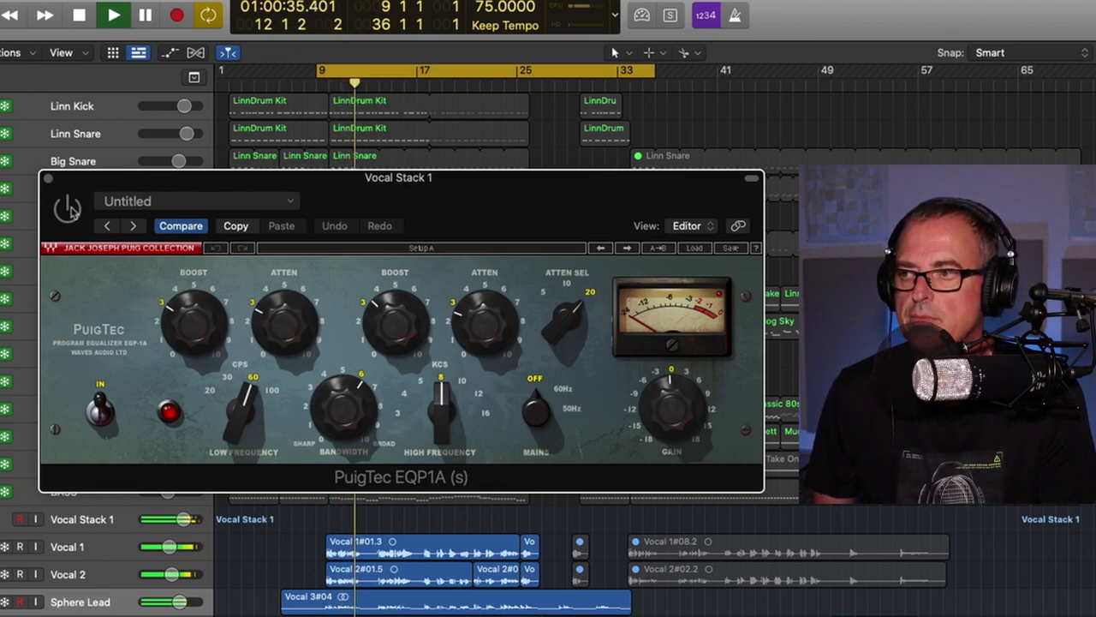
pyautogui.press('space')
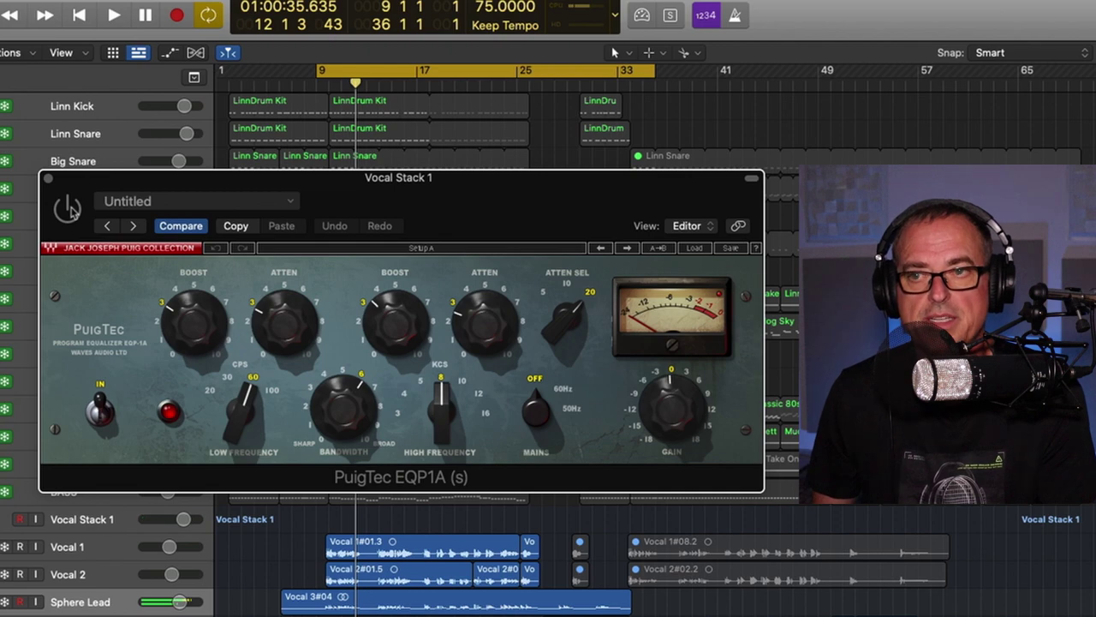
pyautogui.click(68, 209)
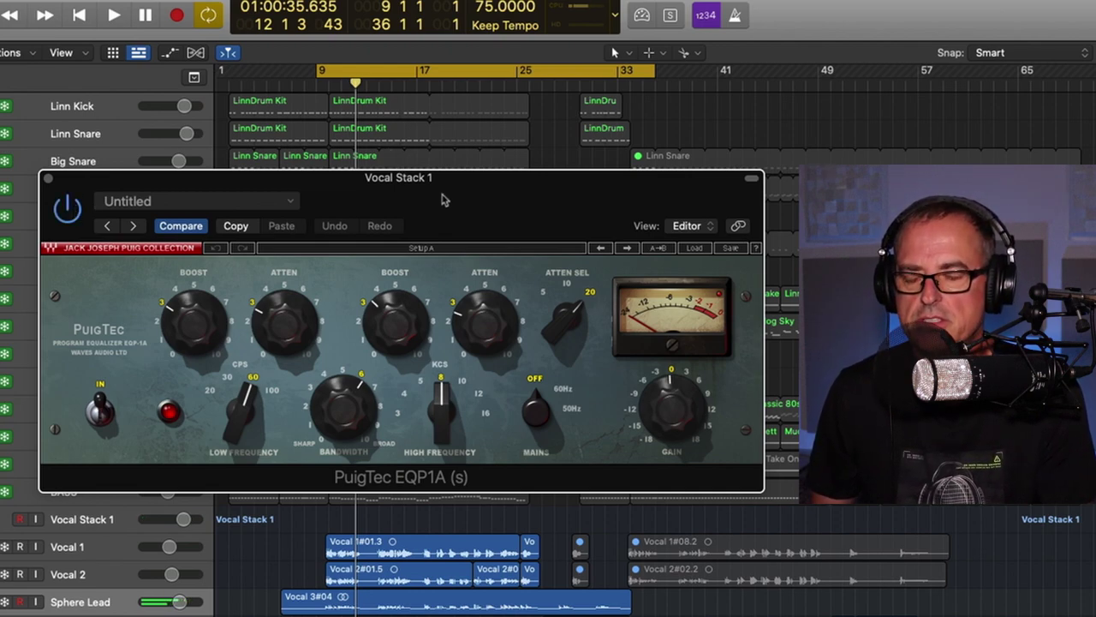
pyautogui.press('space')
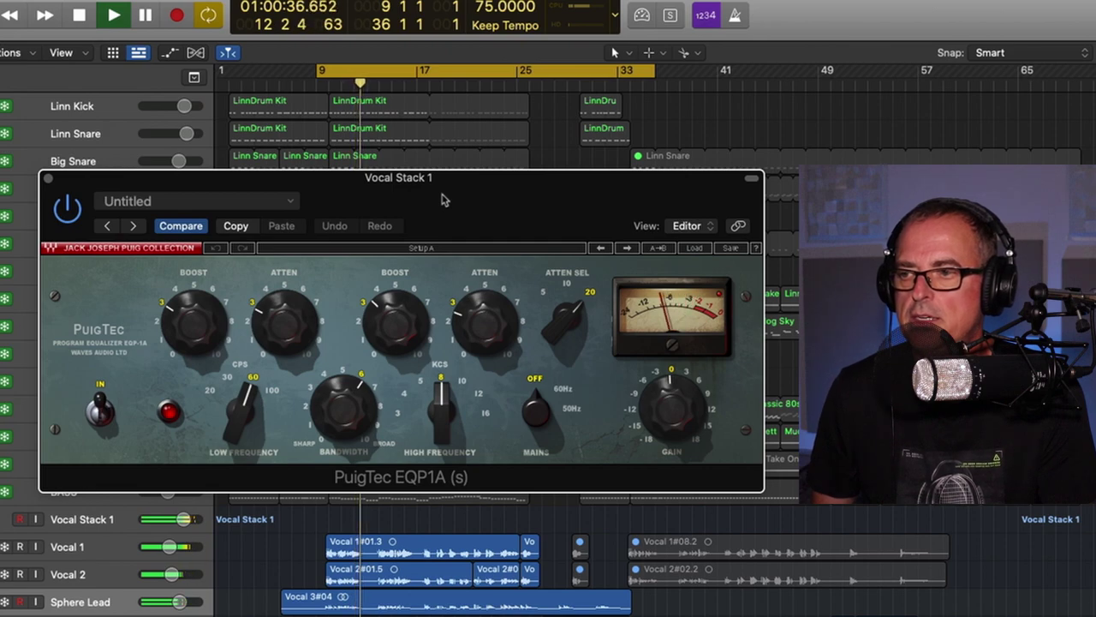
pyautogui.press('space')
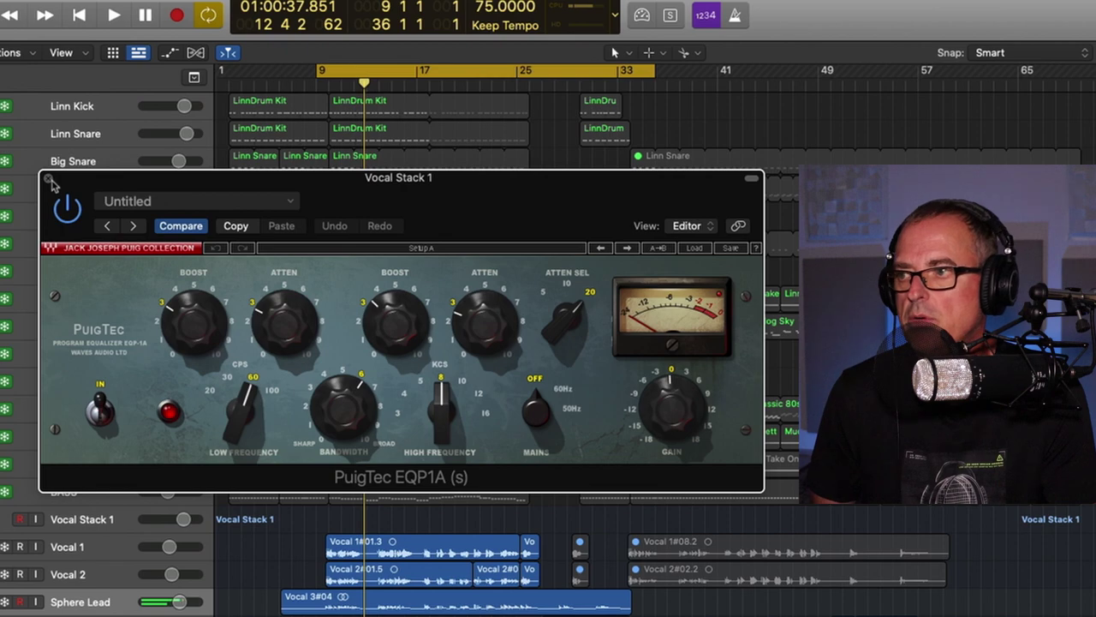
# Step: Close the PuigTec EQ and review the RX 8 De-ess settings on Vocal Stack 1
pyautogui.click(49, 180)
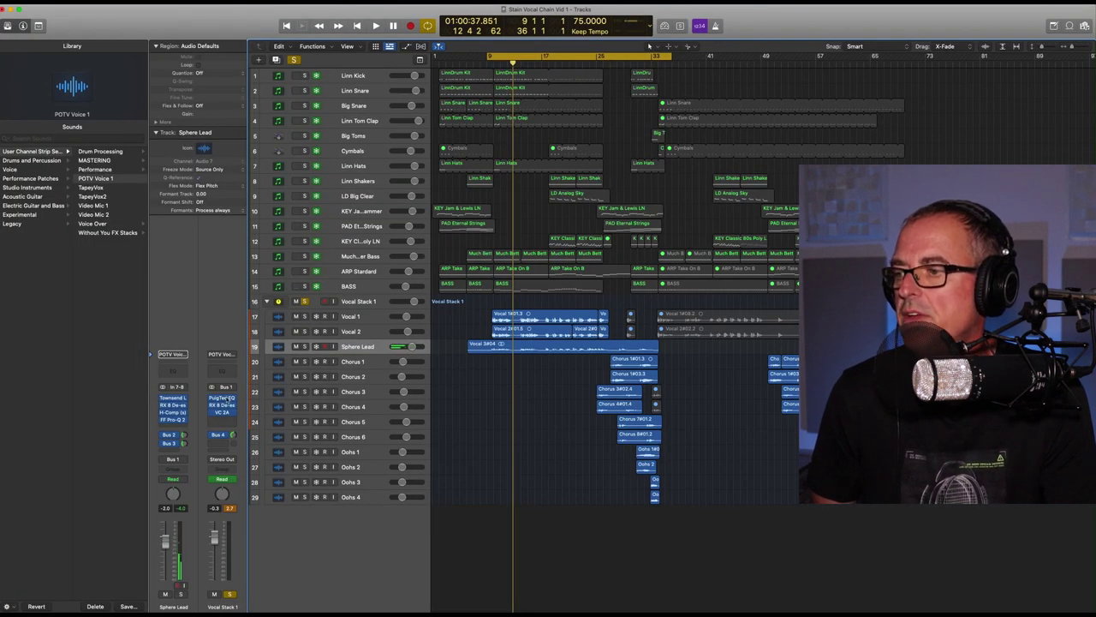
pyautogui.click(222, 411)
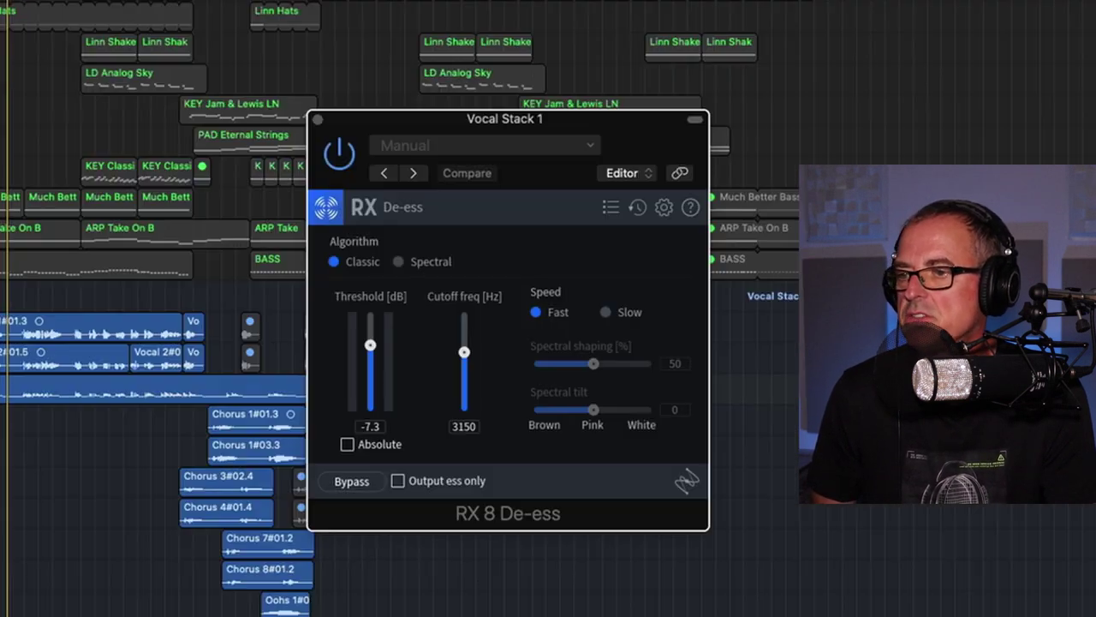
pyautogui.click(317, 120)
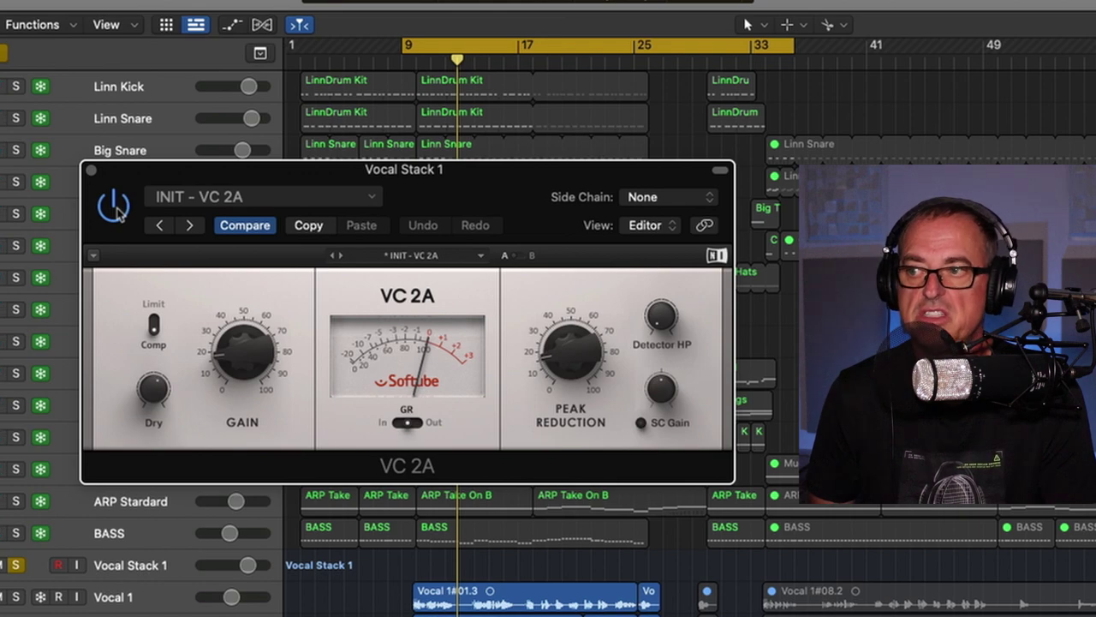
pyautogui.click(116, 208)
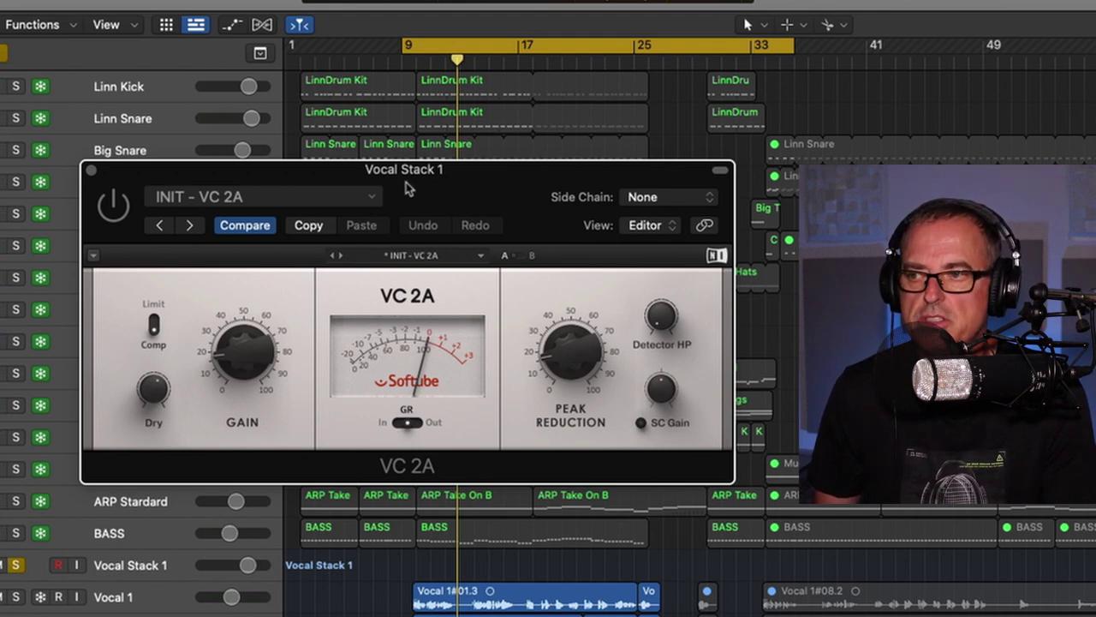
pyautogui.press('space')
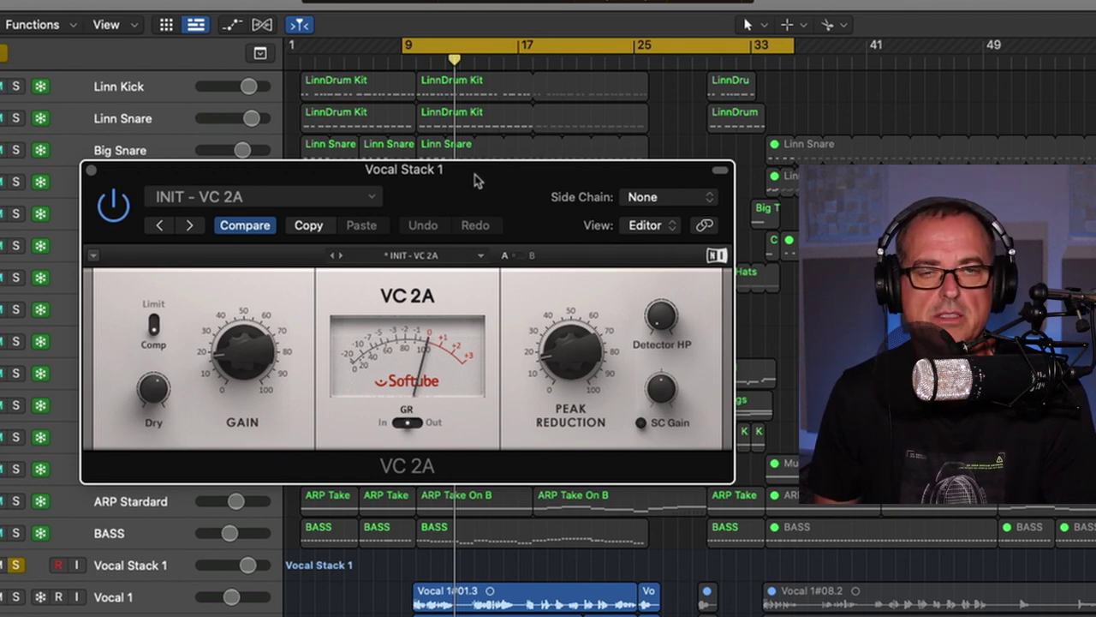
pyautogui.press('space')
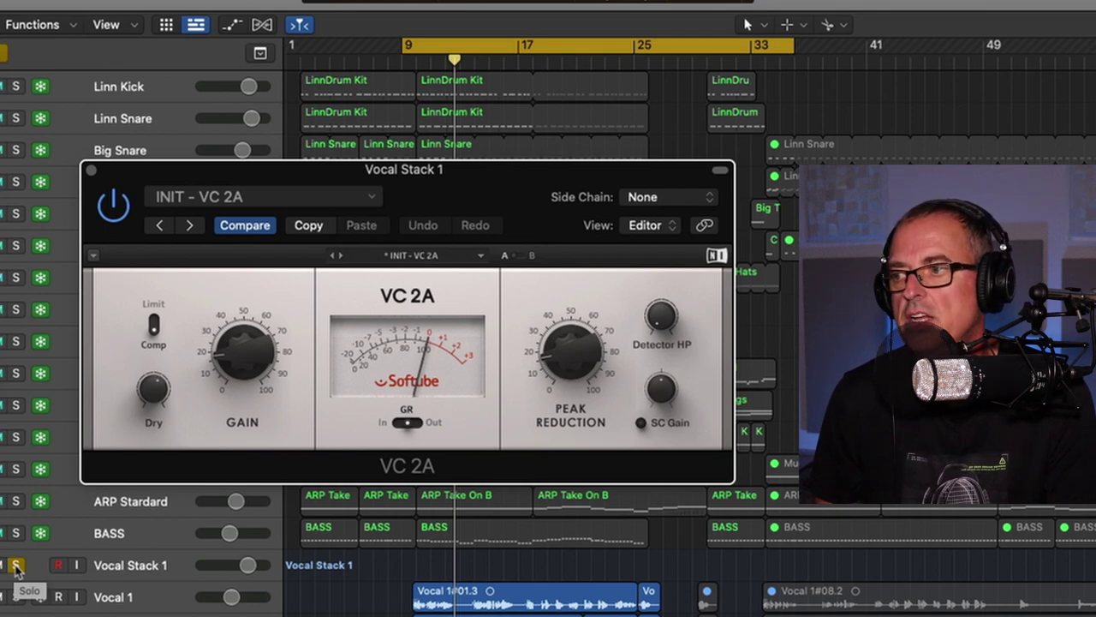
# Step: Unsolo the Vocal Stack 1 track so the full mix plays
pyautogui.click(16, 566)
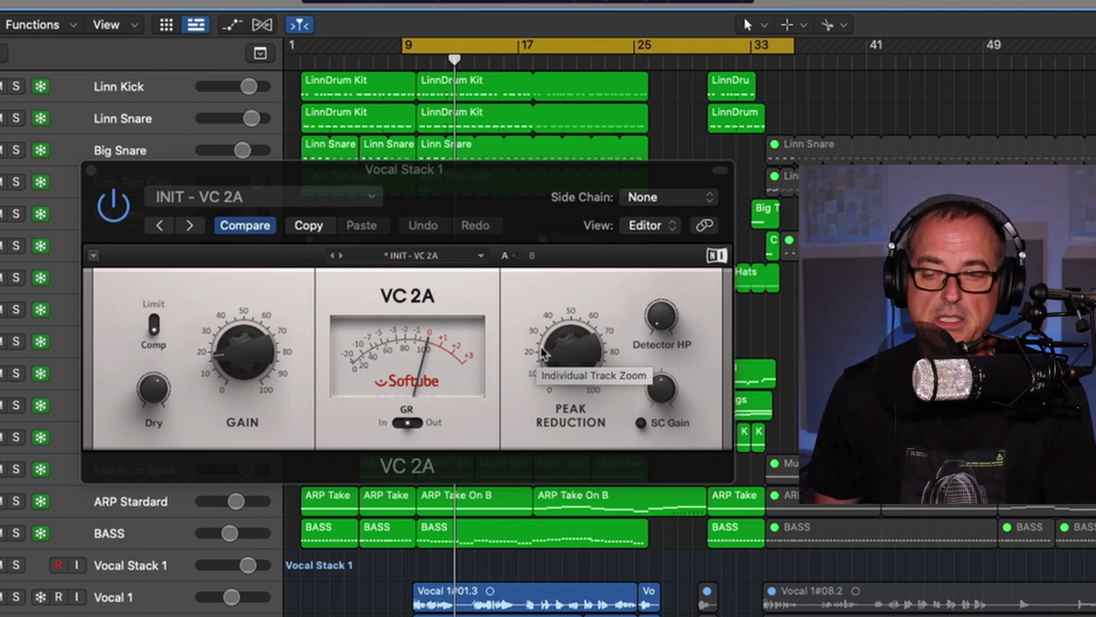
pyautogui.press('space')
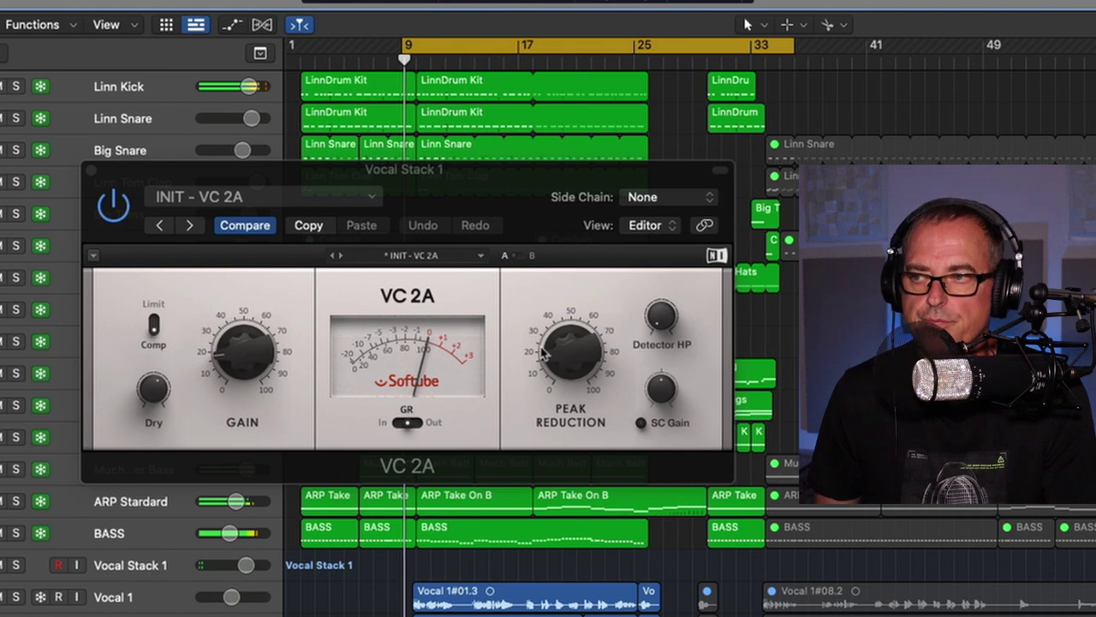